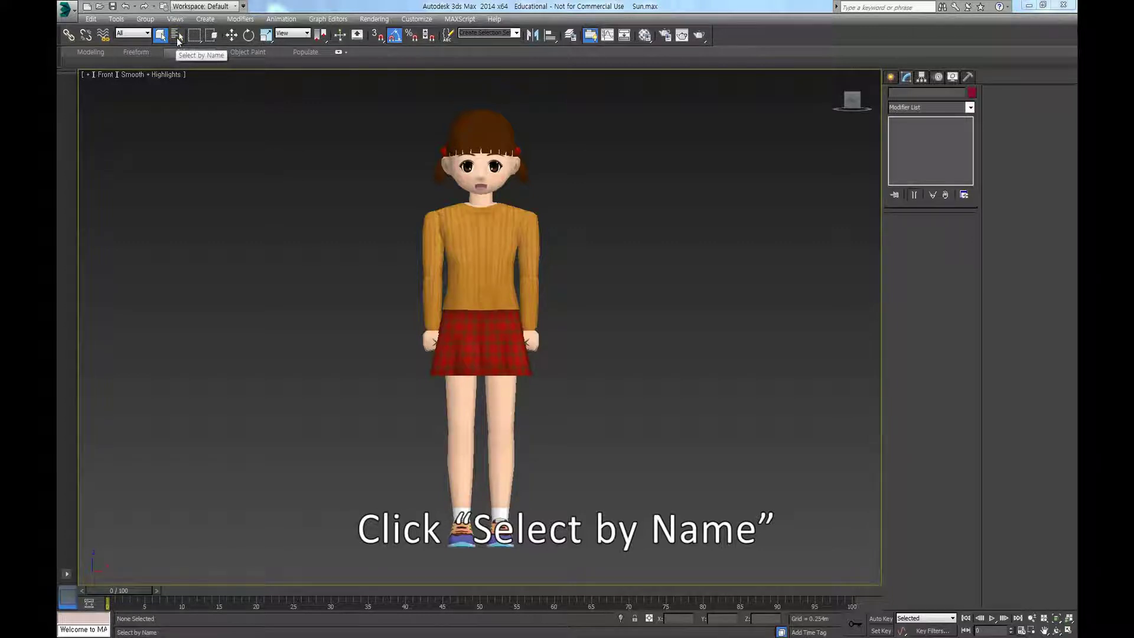
Select all the objects from Box19 to Box01 by name to identify the body parts, and clear the selection.
left_click(177, 37)
left_click(228, 214)
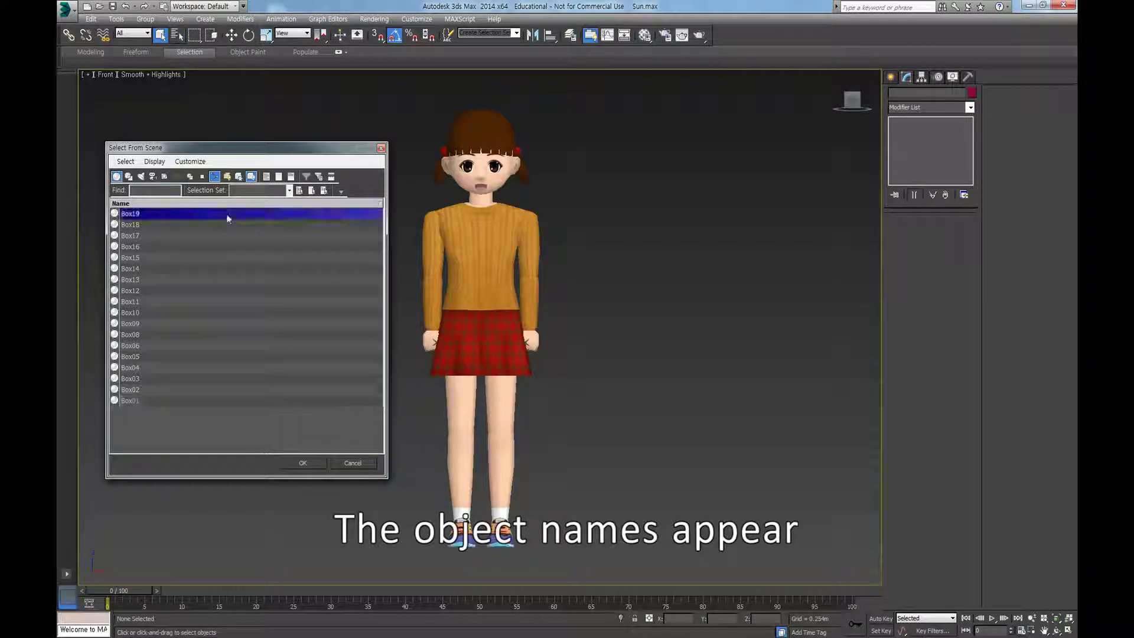
left_click(190, 400, "shift")
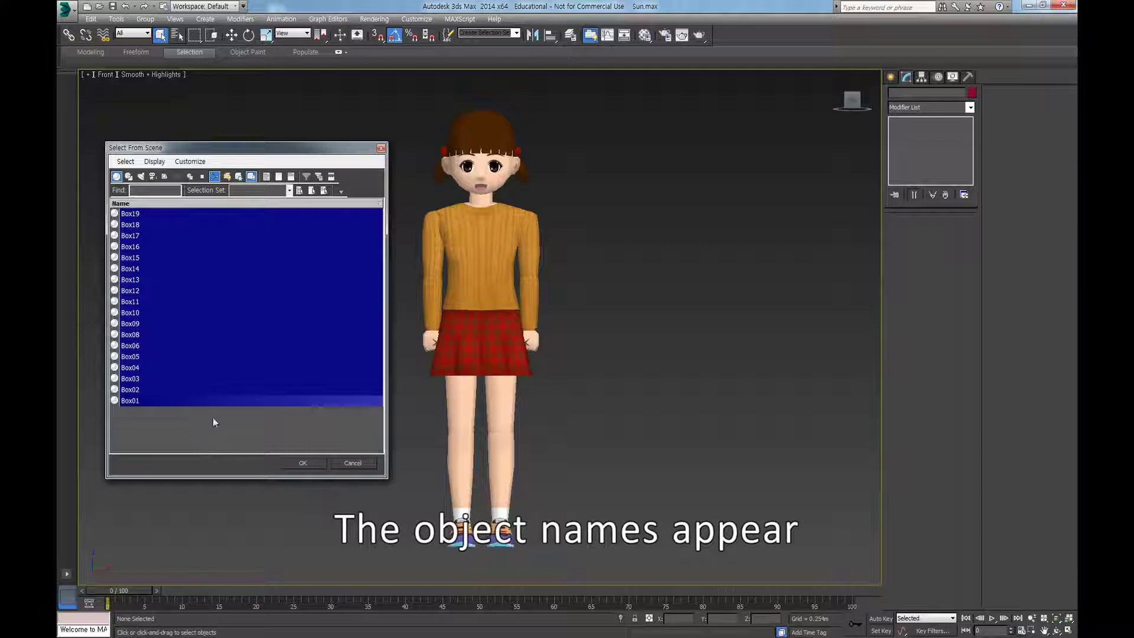
left_click(314, 464)
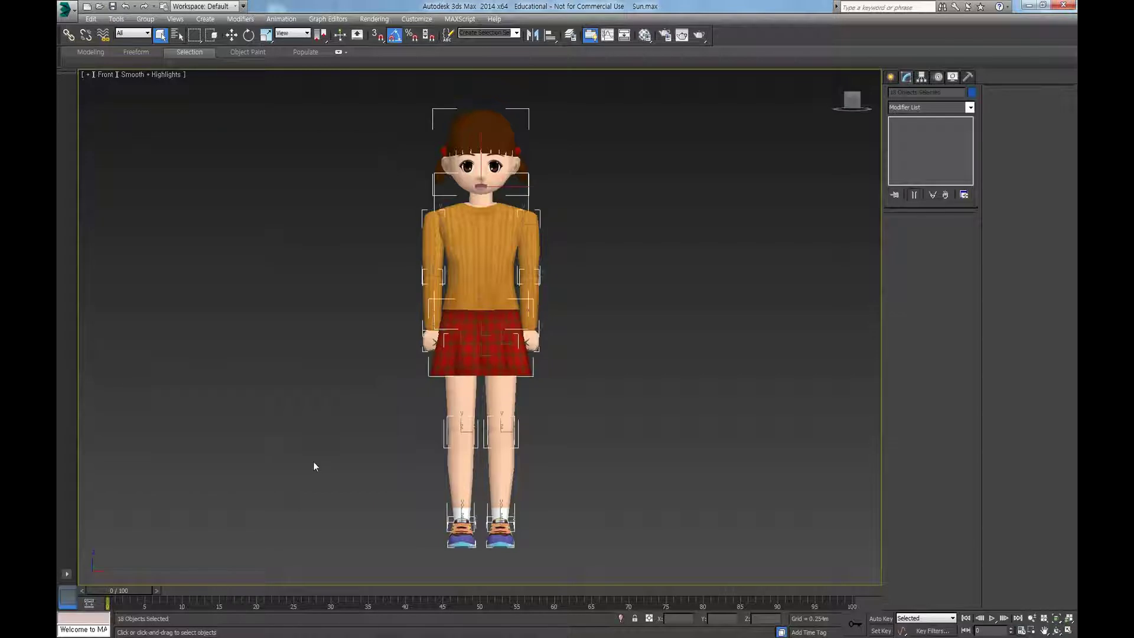
left_click(674, 303)
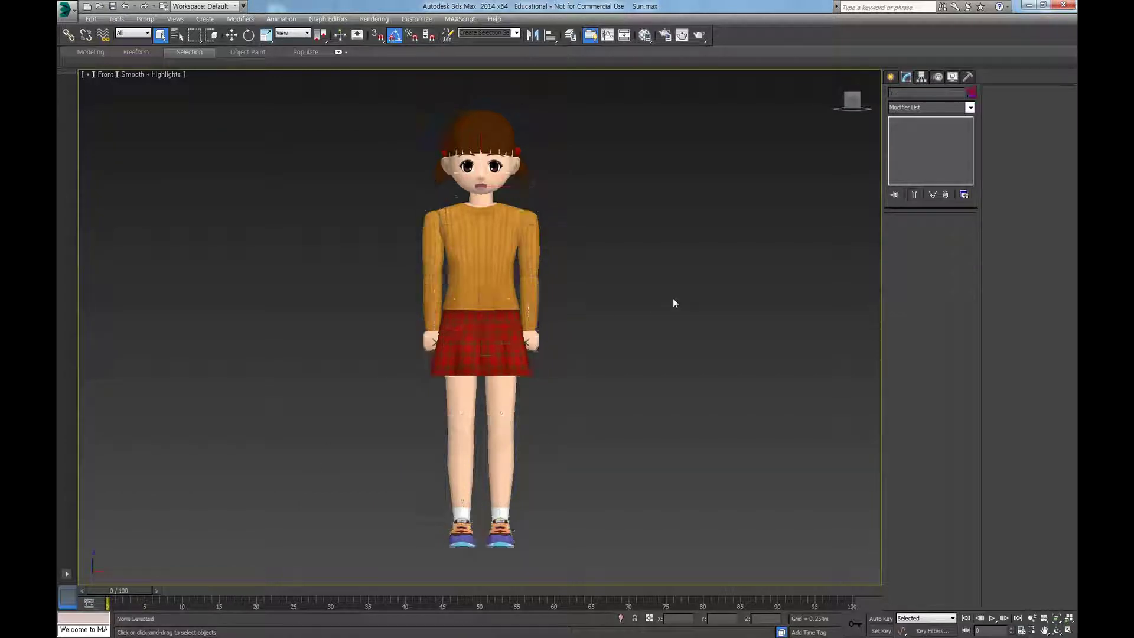
Rename the girl's head object to Skull and clear the selection.
left_click(479, 160)
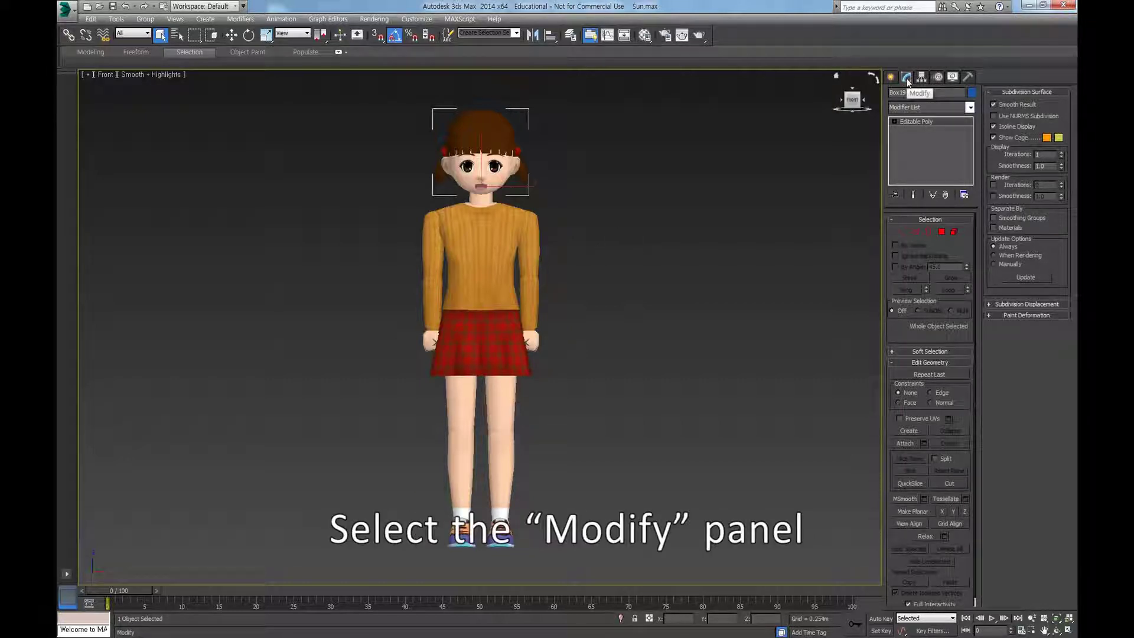
left_click(907, 83)
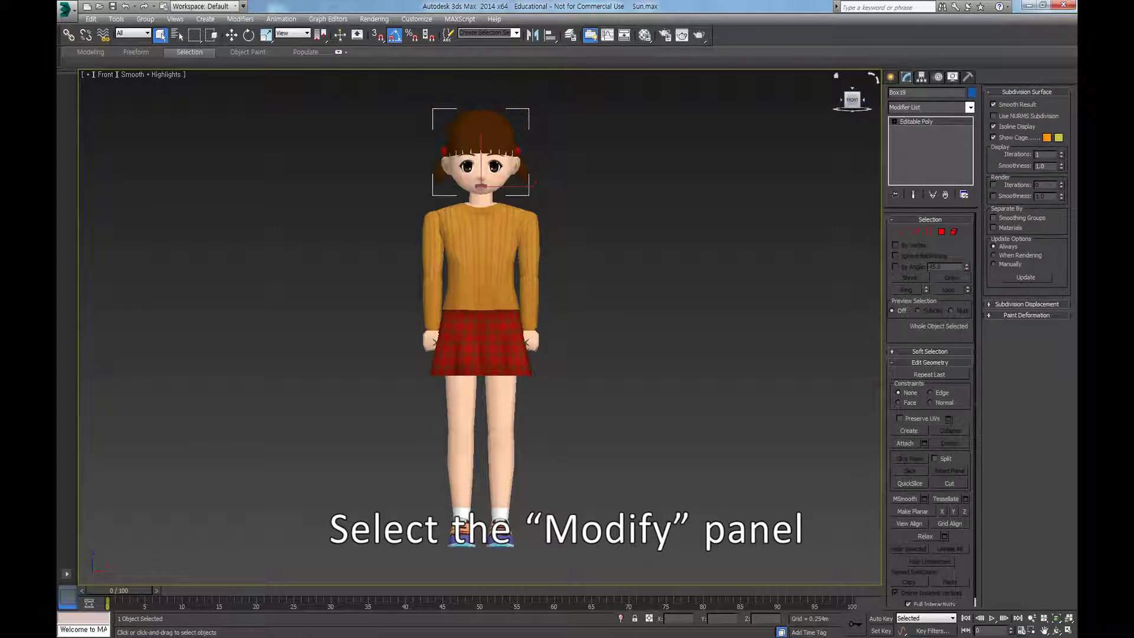
left_click(907, 80)
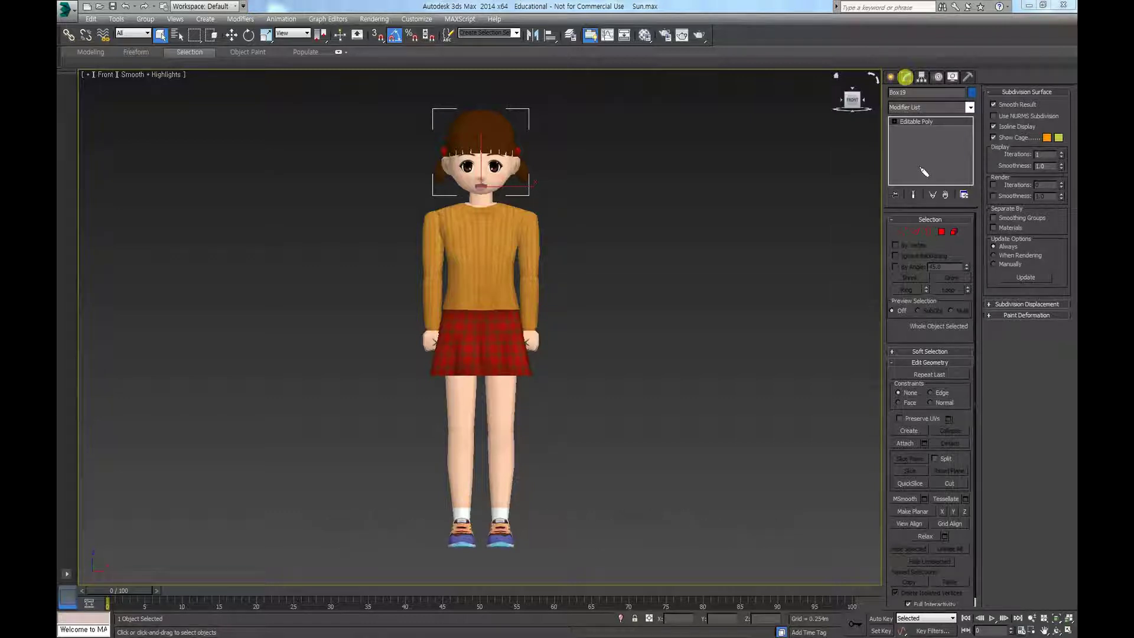
left_click(899, 94)
left_click_drag(902, 96, 910, 98)
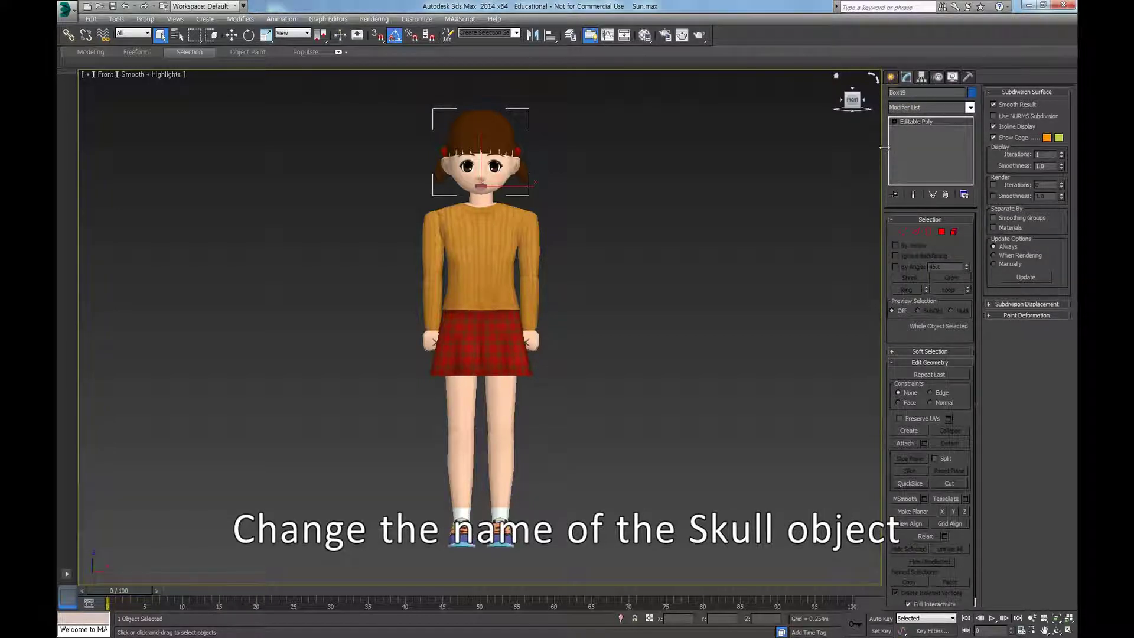
double_click(917, 94)
type("Skull")
left_click(739, 218)
Reselect the head and check its new name in the object properties and in the scene's object list.
left_click(490, 157)
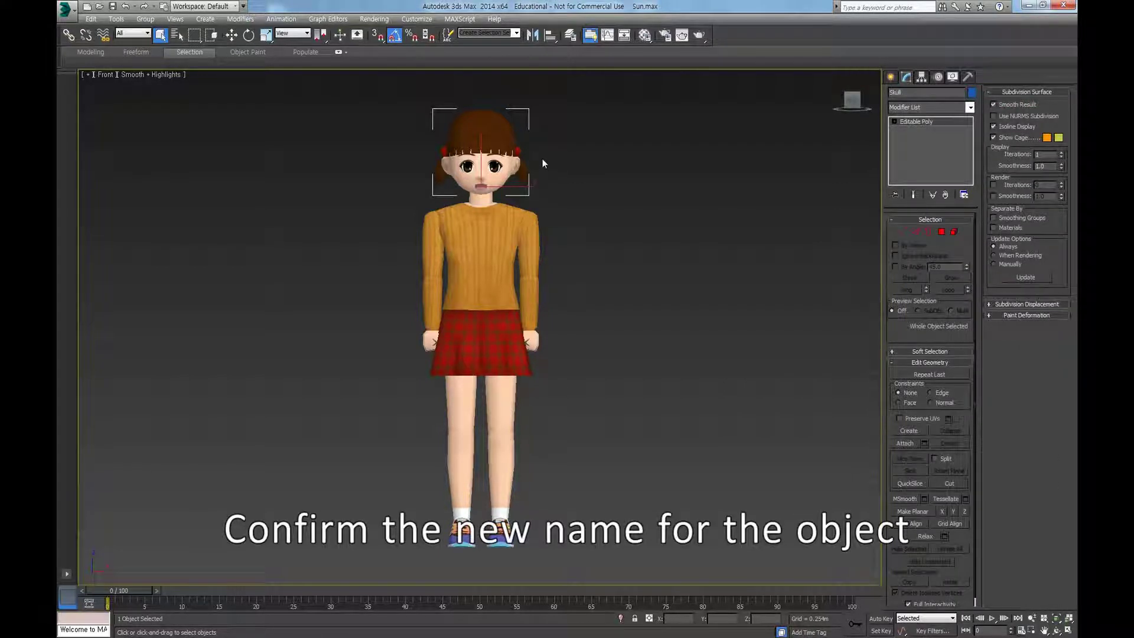
left_click(897, 93)
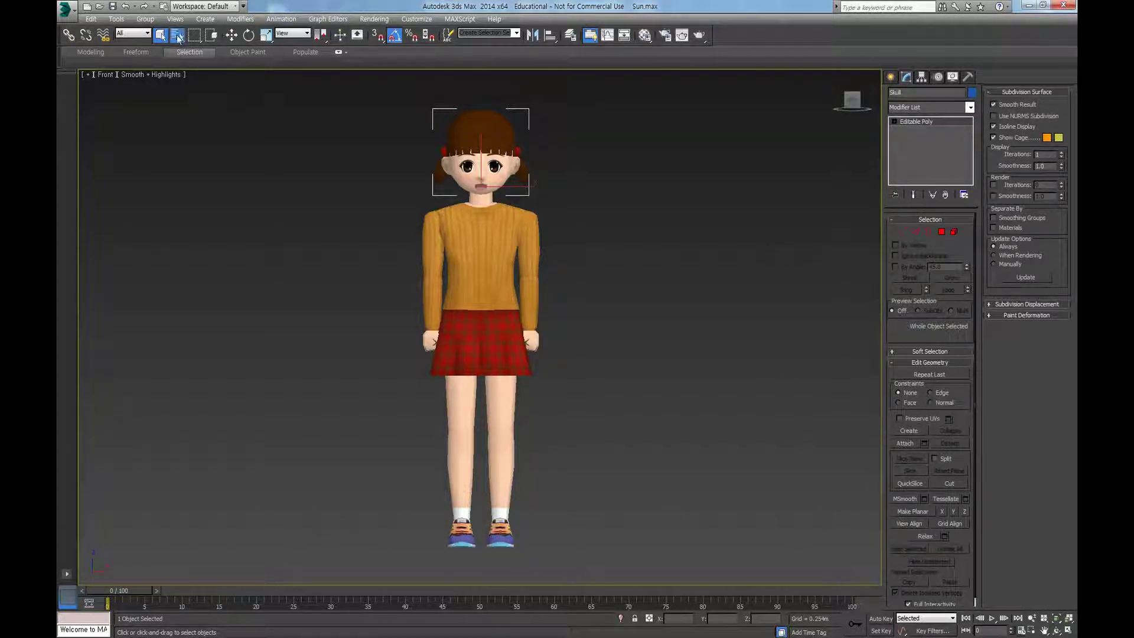
left_click(176, 35)
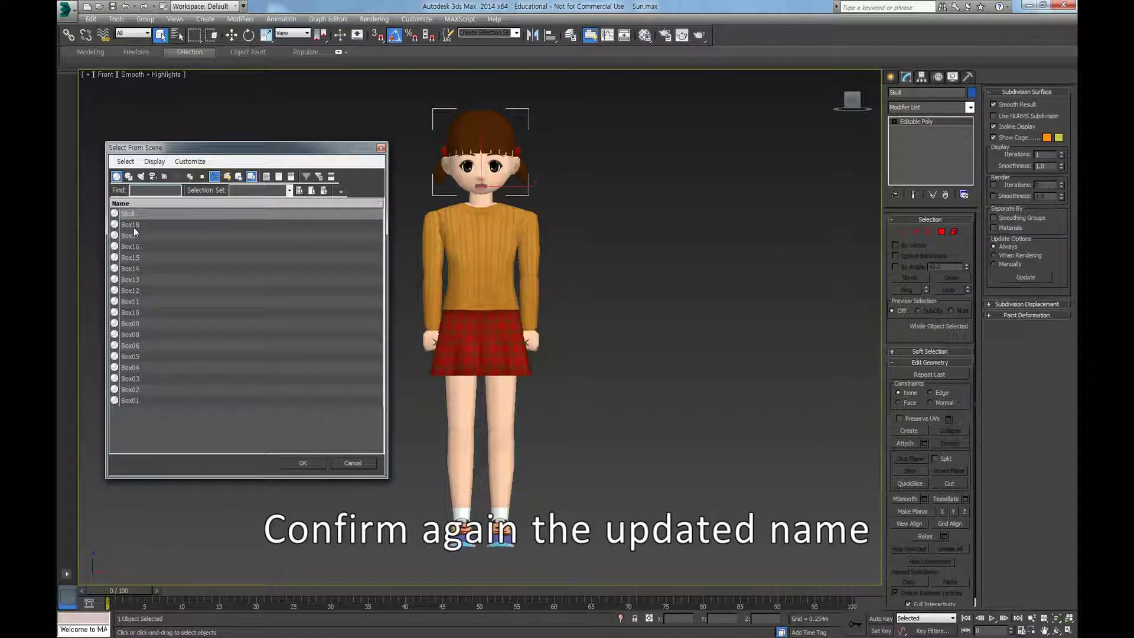
left_click(136, 215)
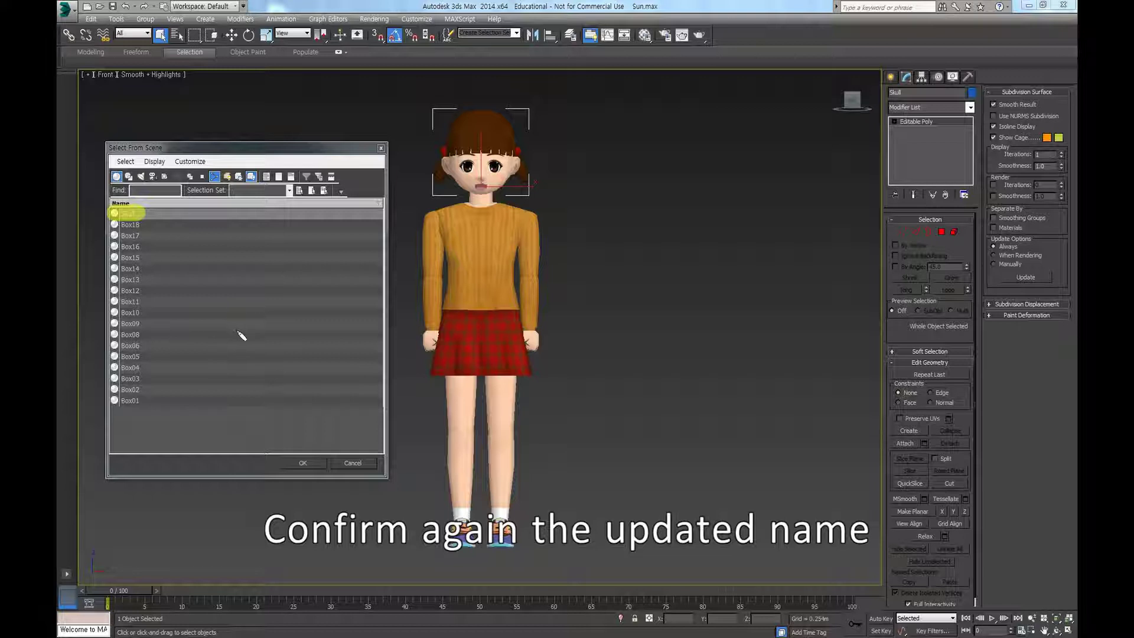
left_click(301, 463)
left_click(606, 382)
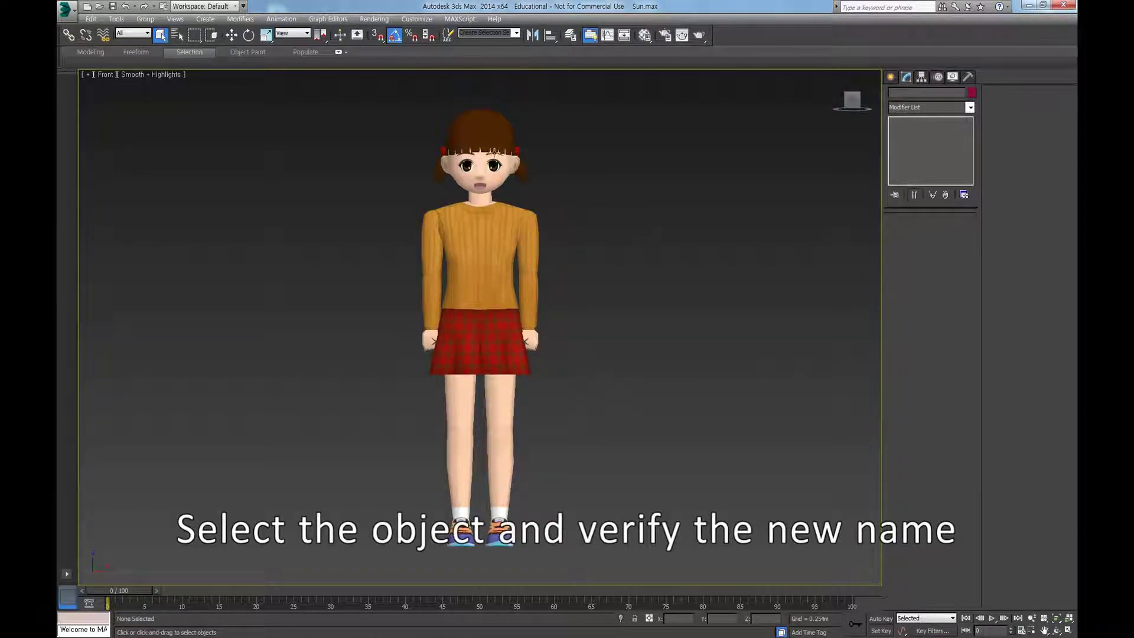
Select the head, the torso and the skirt one after another and check each object's name.
left_click(495, 152)
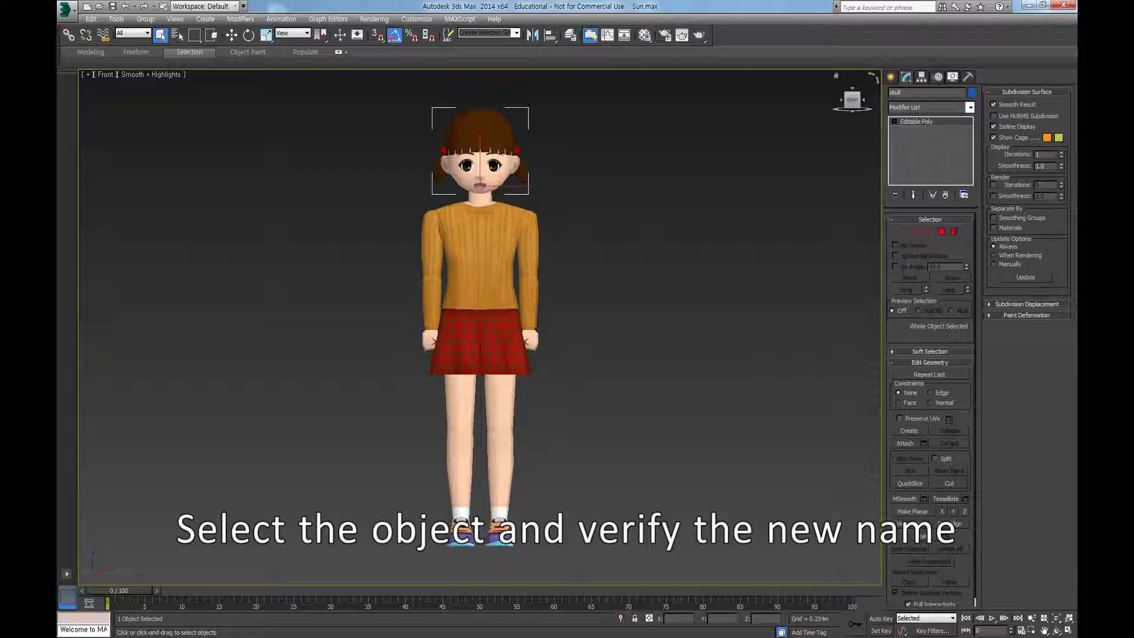
left_click(895, 93)
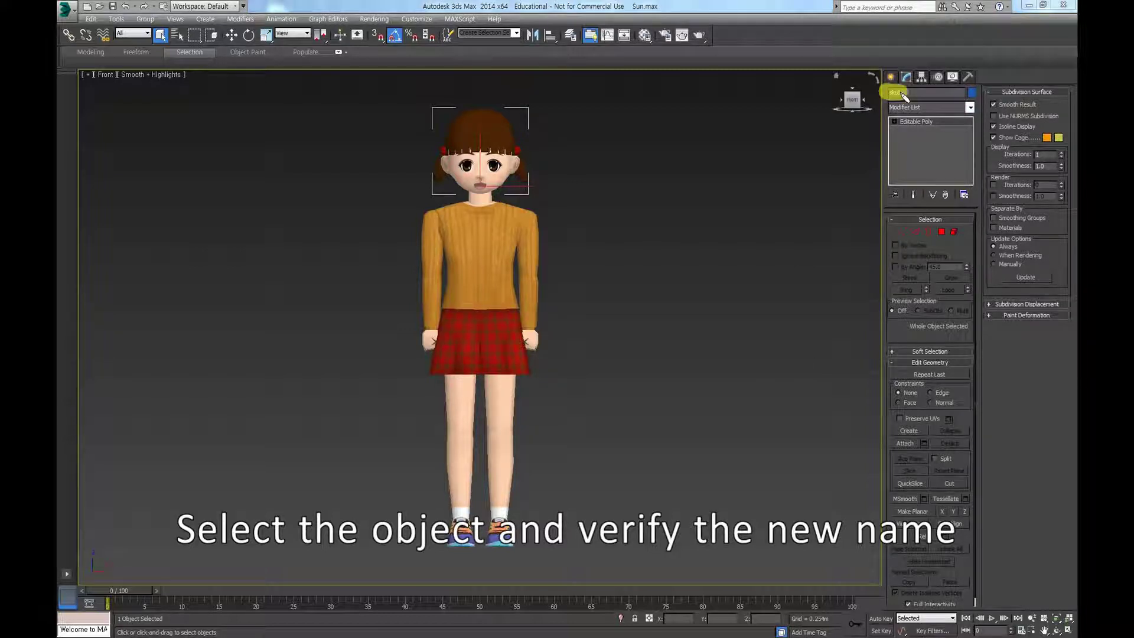
left_click(485, 201)
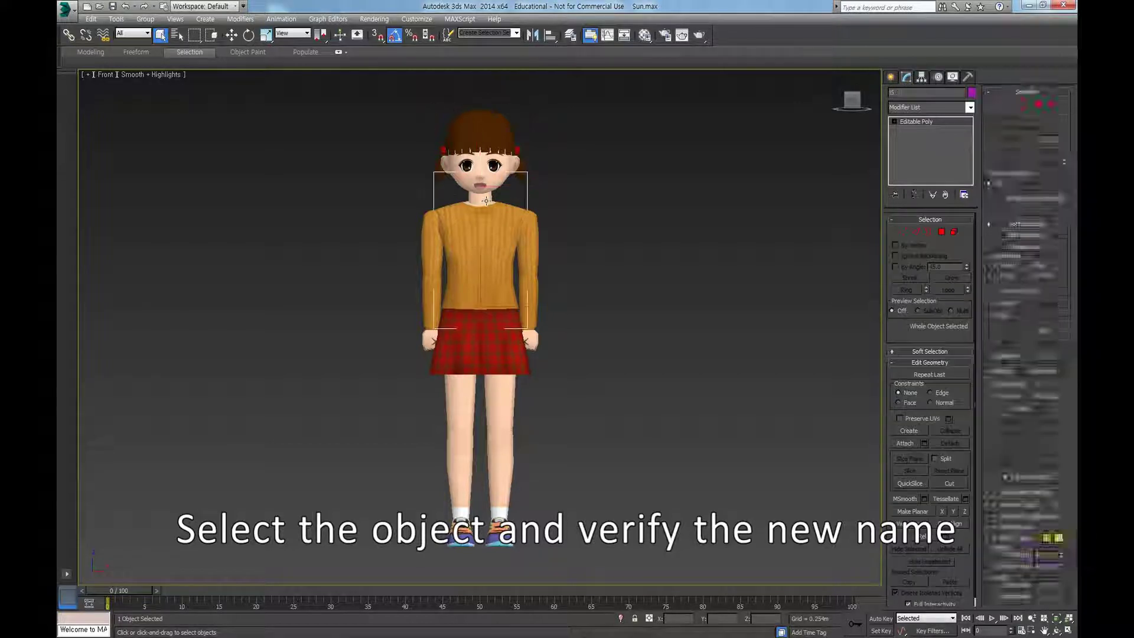
left_click(895, 93)
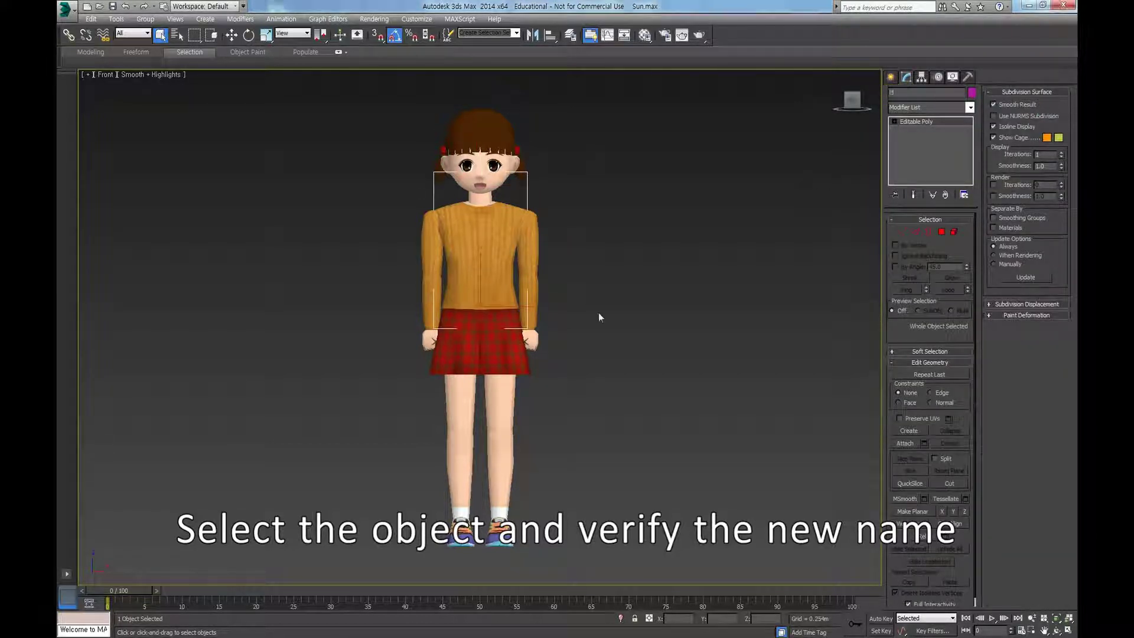
left_click(480, 335)
left_click(895, 93)
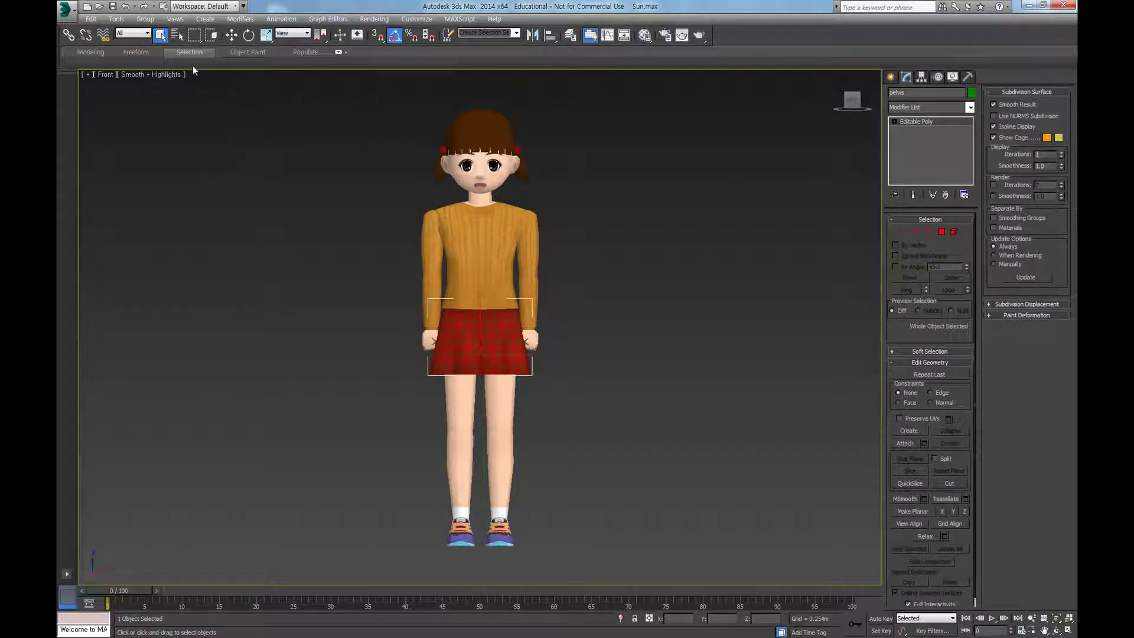
Check the renamed body parts by selecting every object from skull to l_calf by name, and deselect them.
left_click(177, 34)
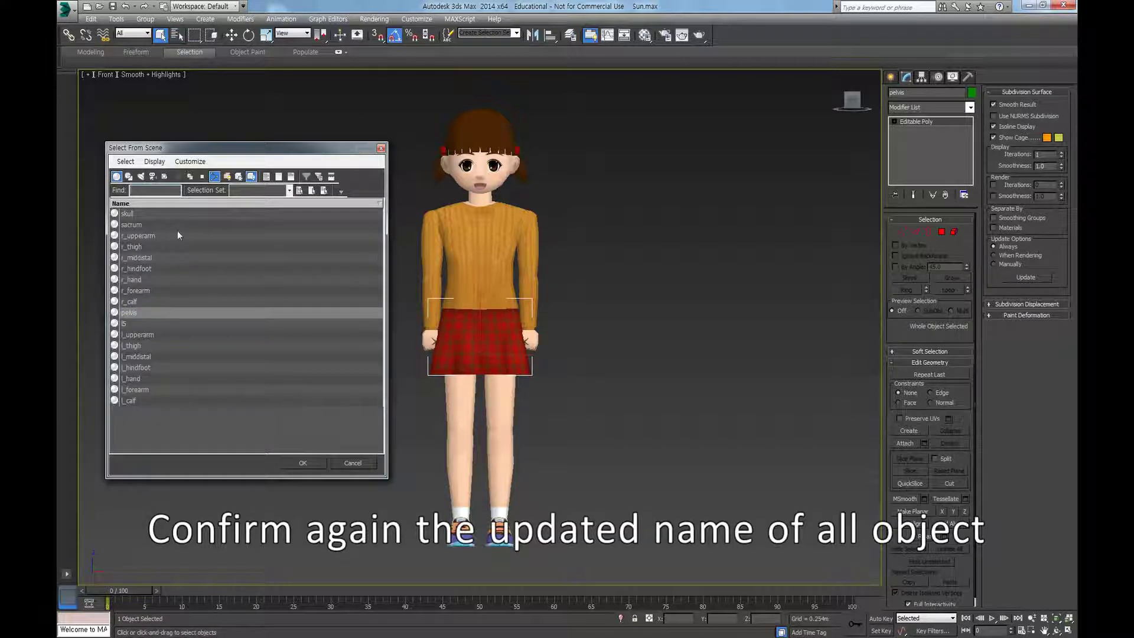
left_click(181, 214)
left_click(179, 401, "shift")
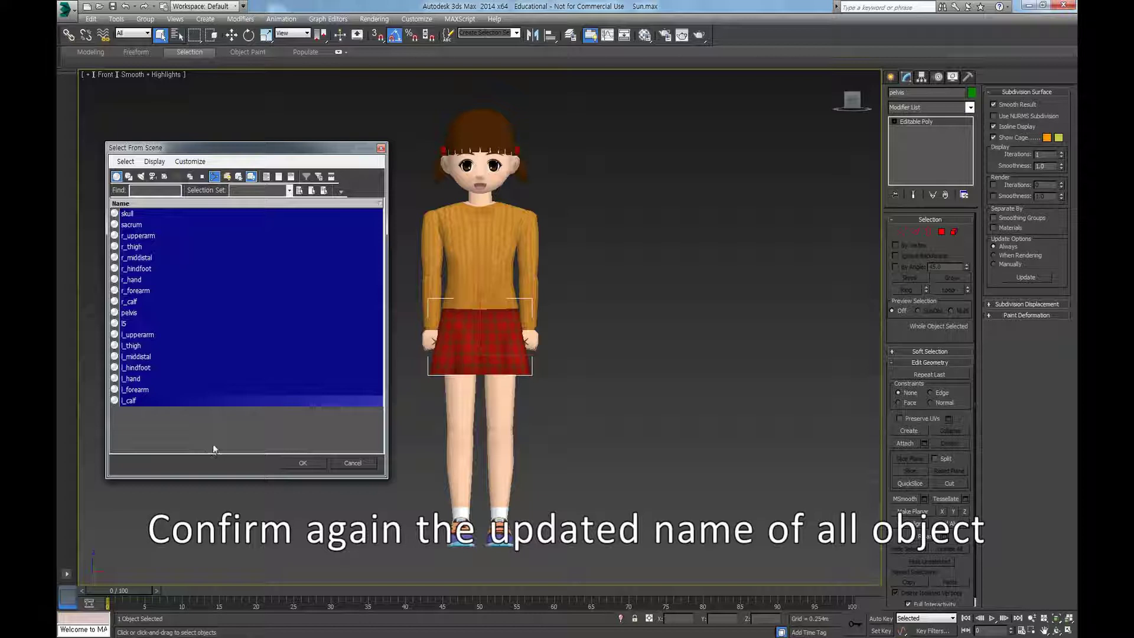
left_click(313, 465)
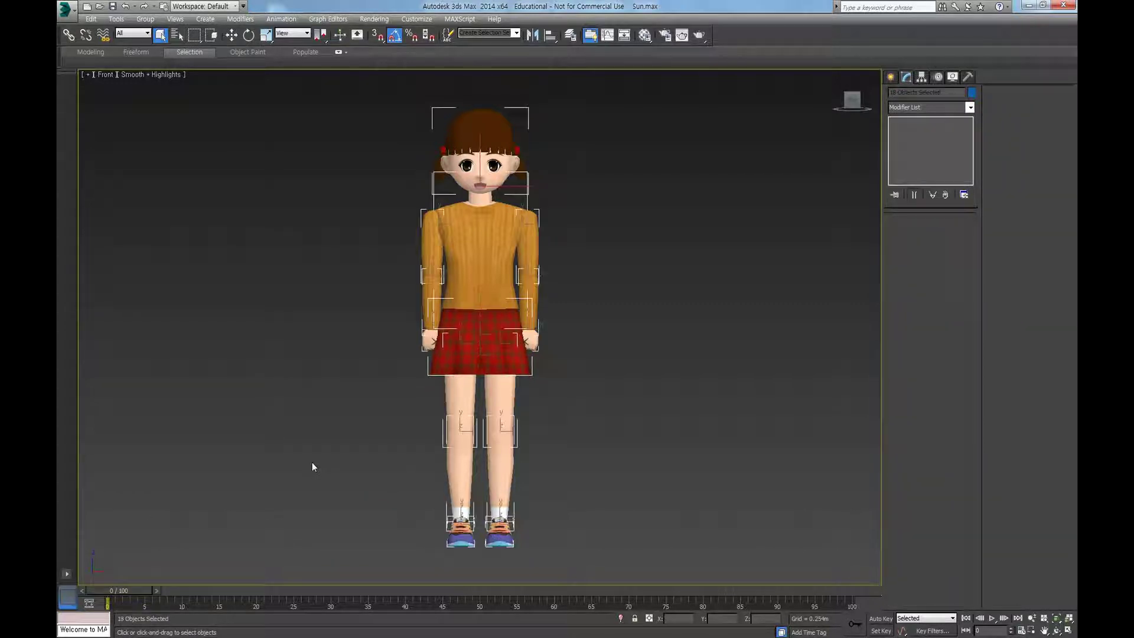
left_click(569, 403)
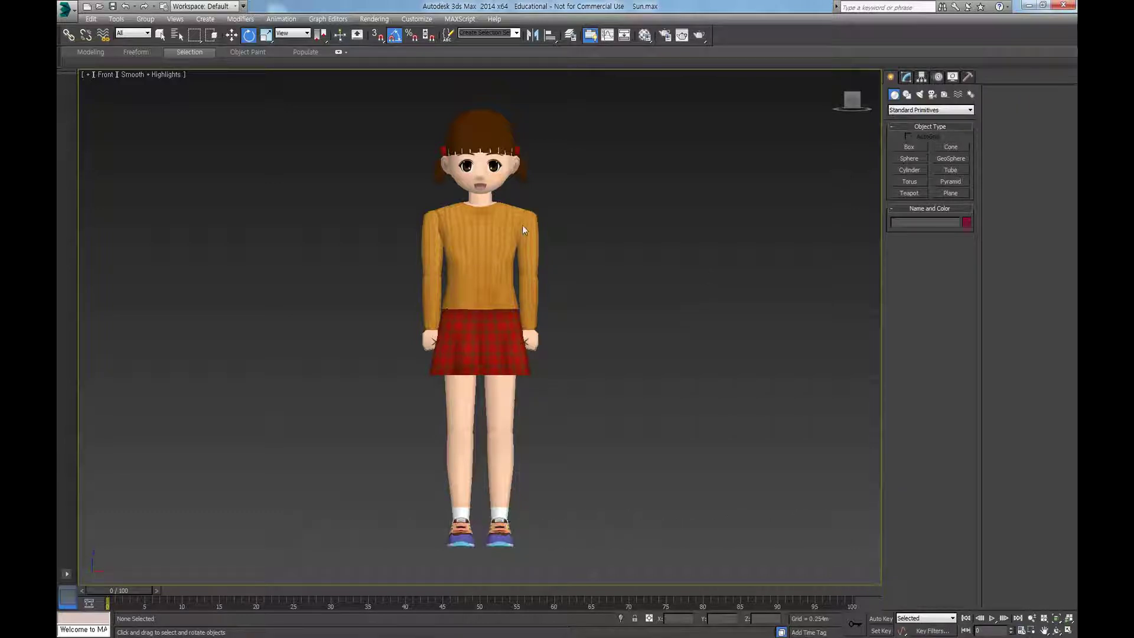
Select the whole character and display the pivots of all its objects with Affect Pivot Only.
left_click_drag(354, 94, 610, 560)
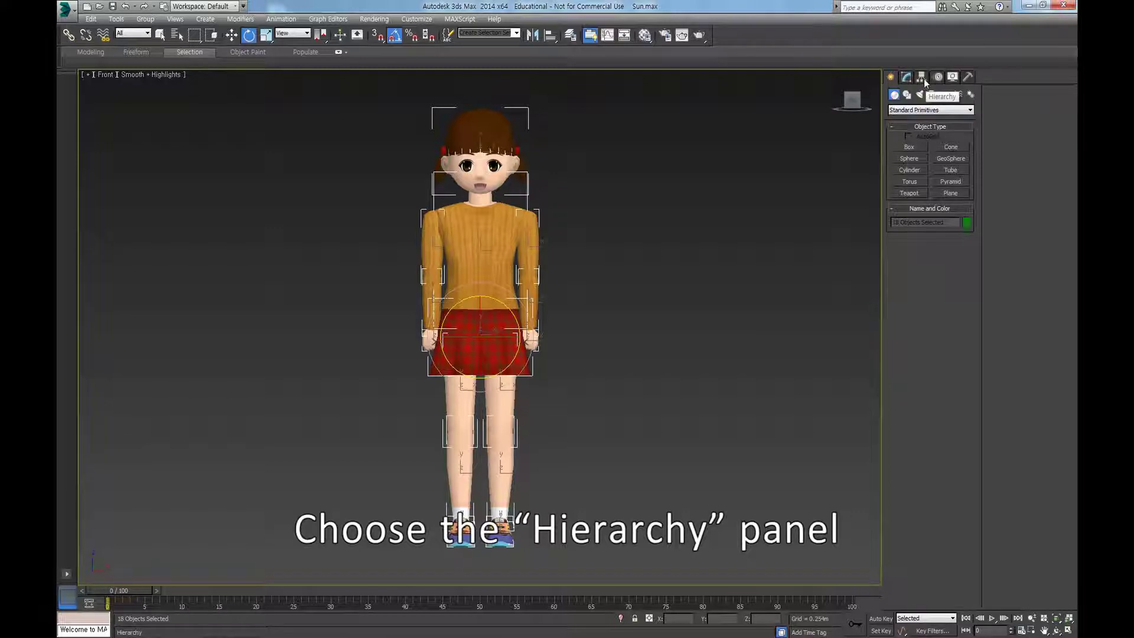
left_click(922, 77)
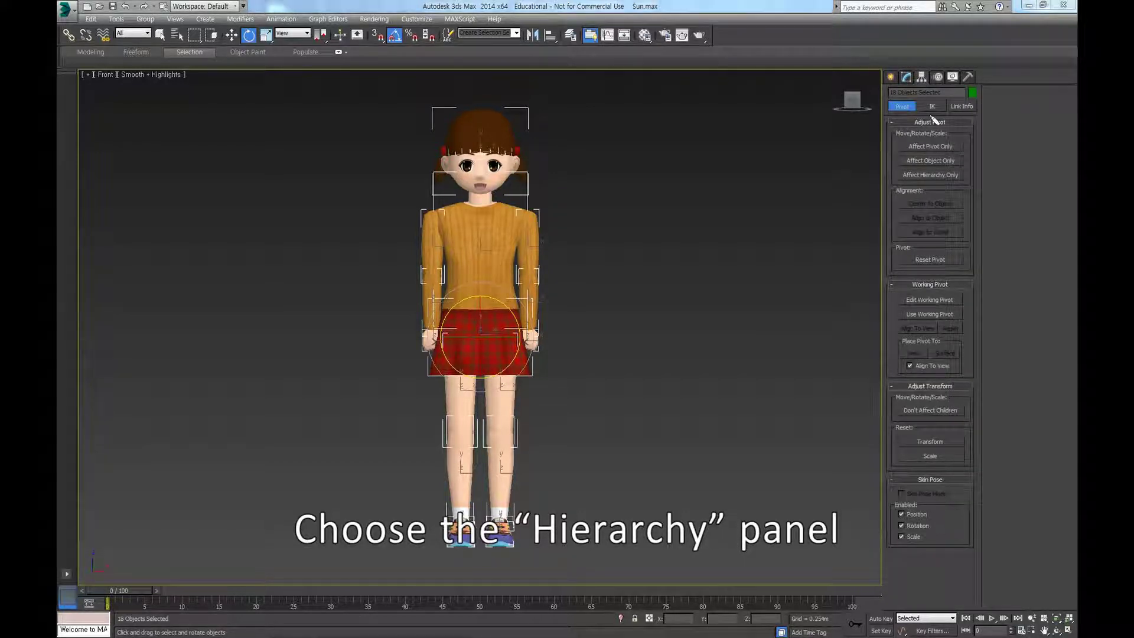
left_click_drag(907, 146, 956, 147)
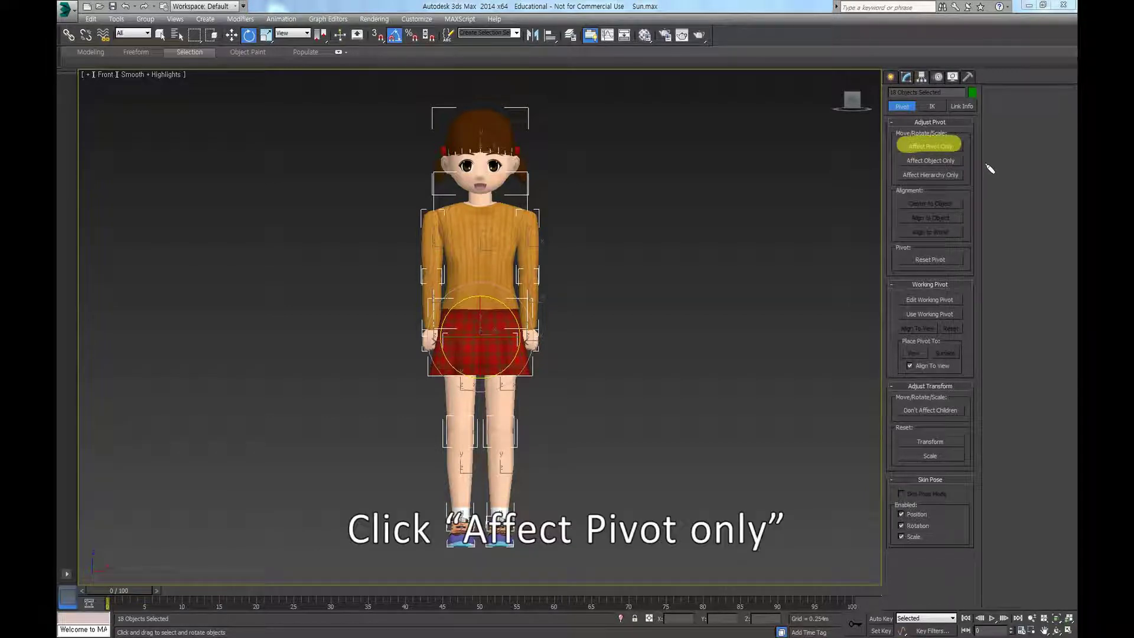
key("Escape")
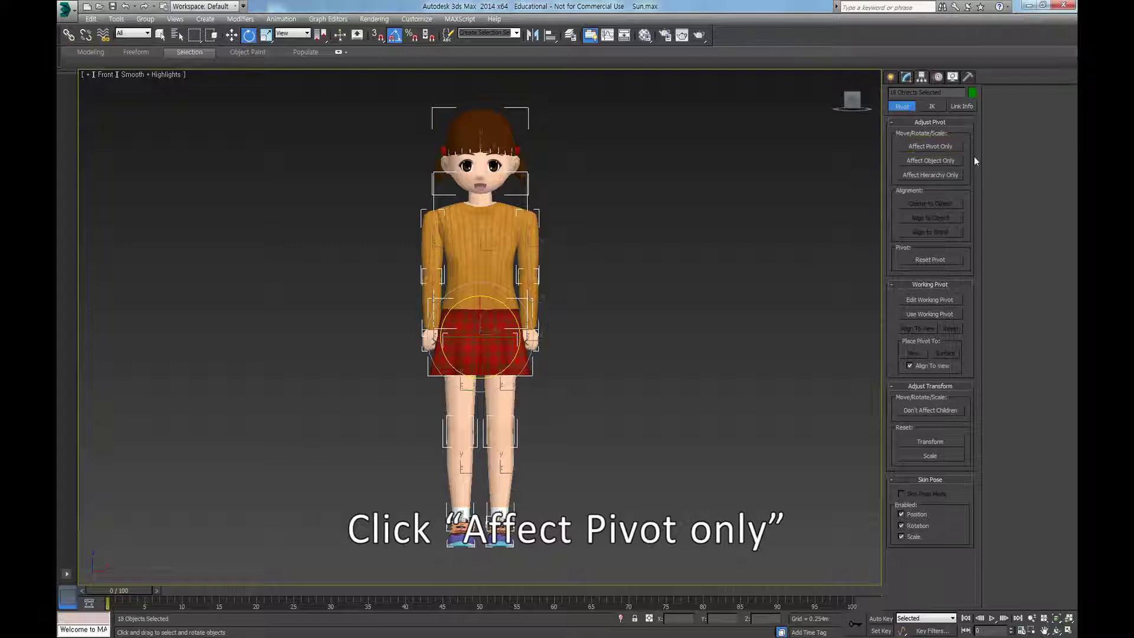
left_click(947, 147)
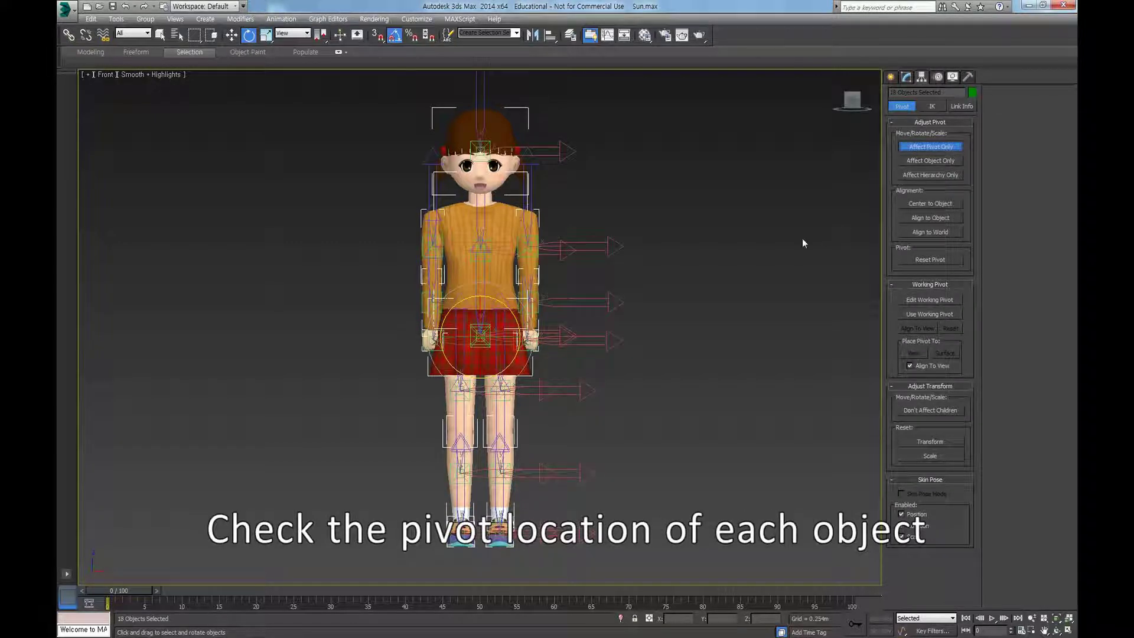
Examine the pivot locations from the side and the front, turn off Affect Pivot Only and deselect everything.
middle_click_drag(721, 235, 623, 246)
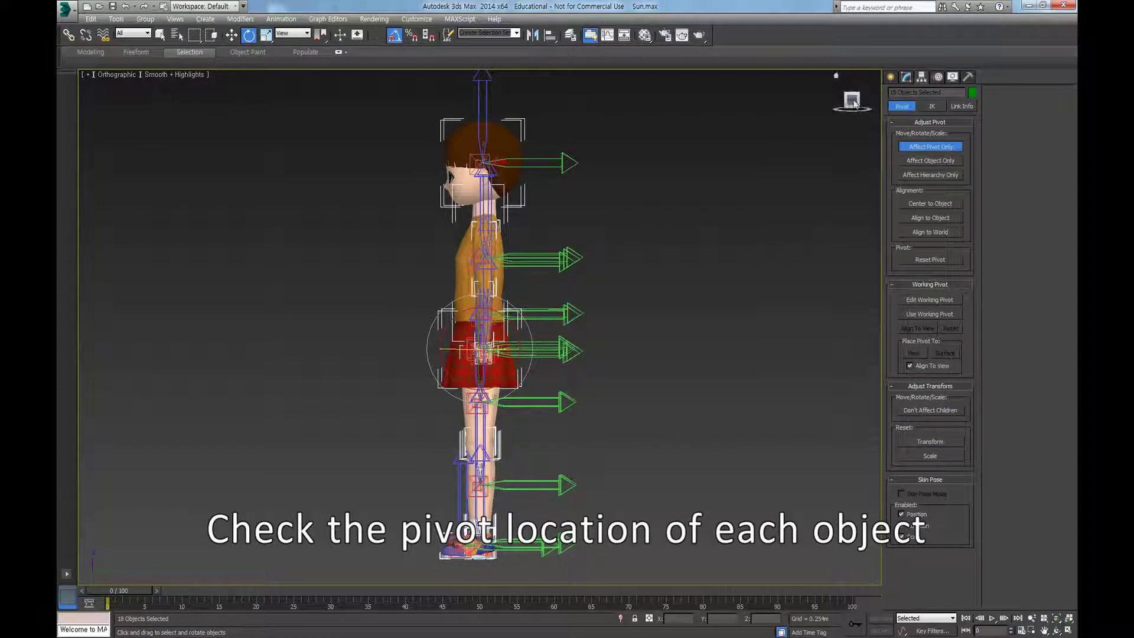
key("shift+z")
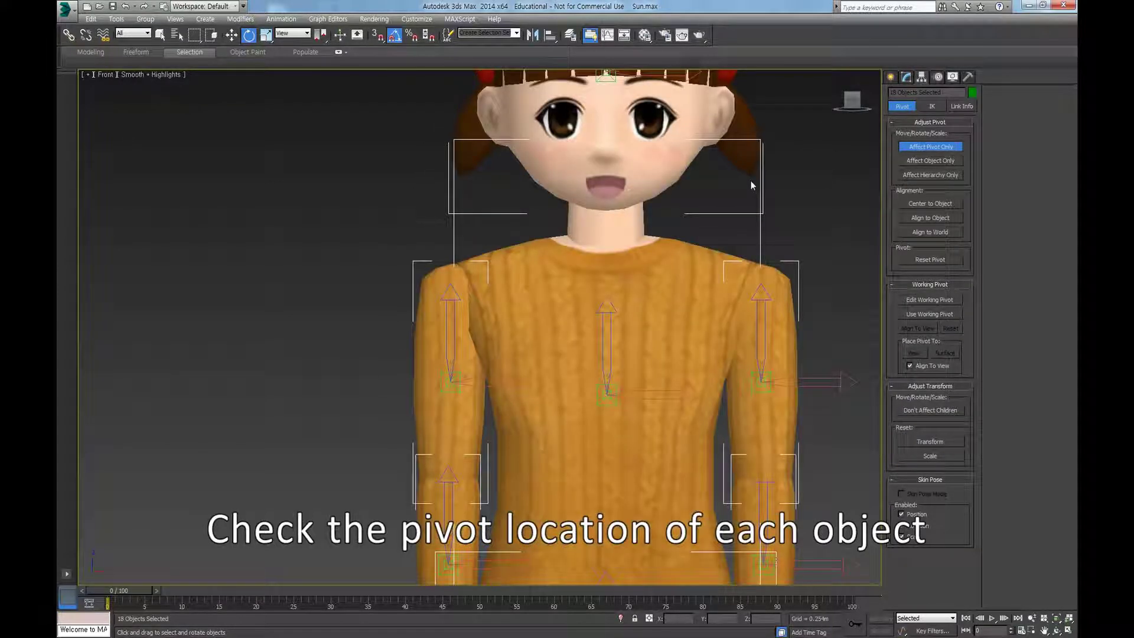
scroll(781, 193, "down", 10)
middle_click_drag(785, 224, 629, 264)
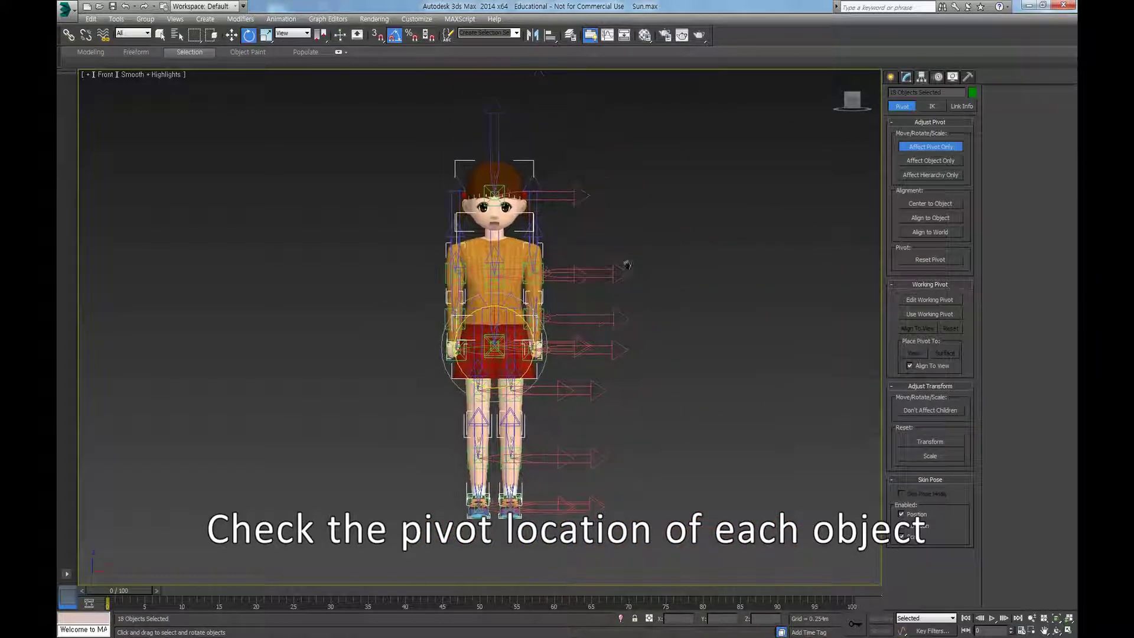
left_click(935, 147)
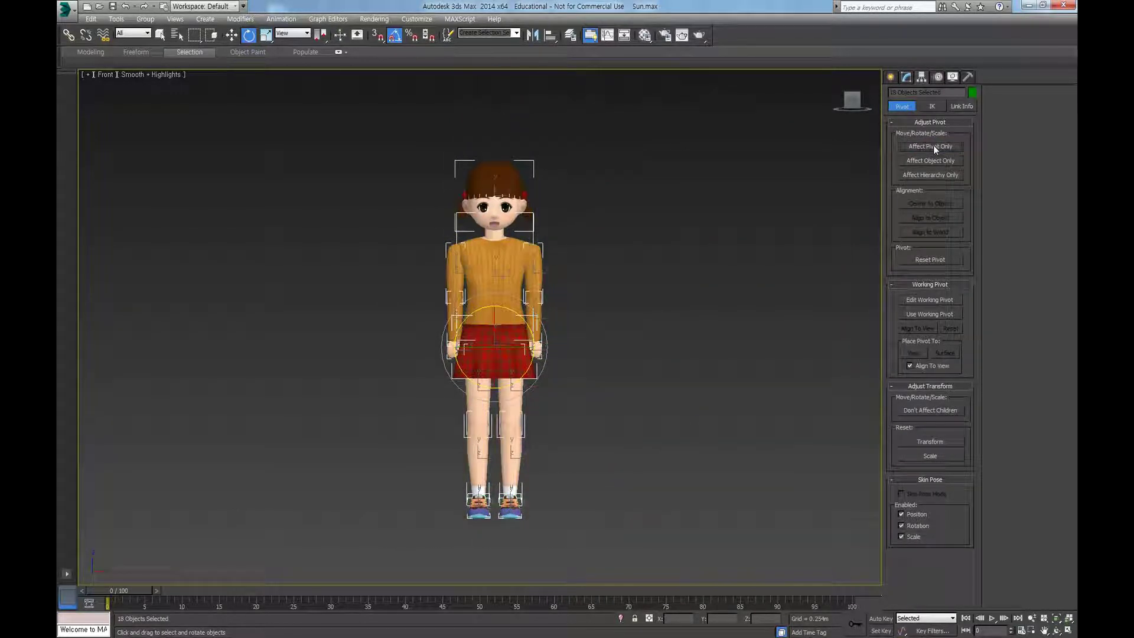
left_click(687, 314)
Show the Left and Front viewports side by side, select the skull object and frame it in both views.
scroll(552, 296, "up", 4)
scroll(492, 252, "up", 2)
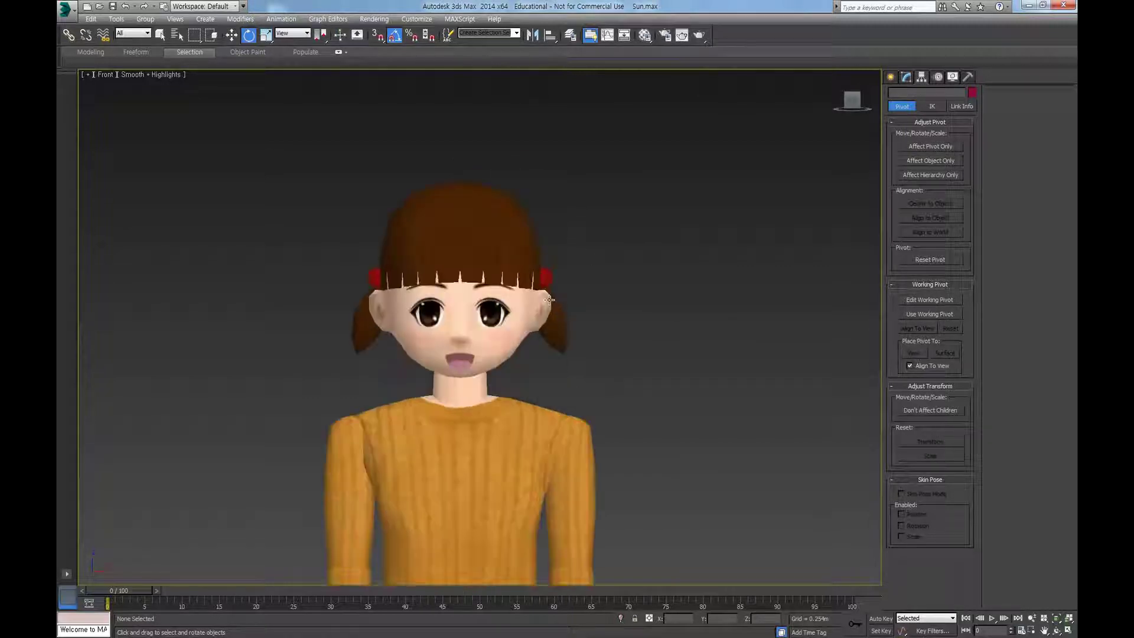
left_click(1069, 631)
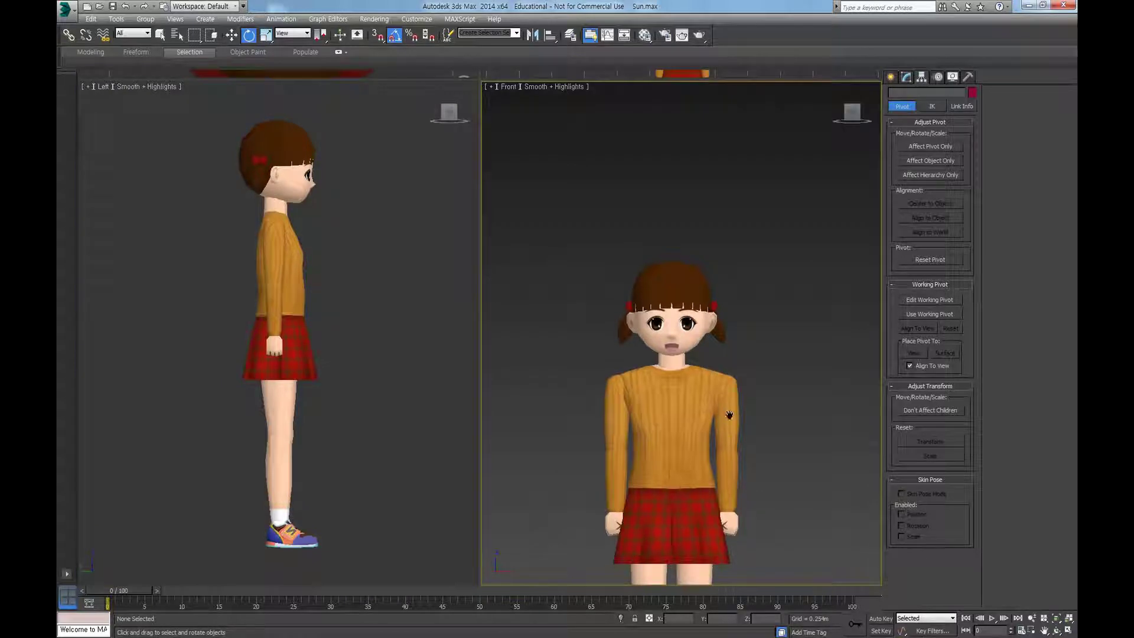
middle_click_drag(729, 410, 731, 355)
left_click(706, 289)
key("z")
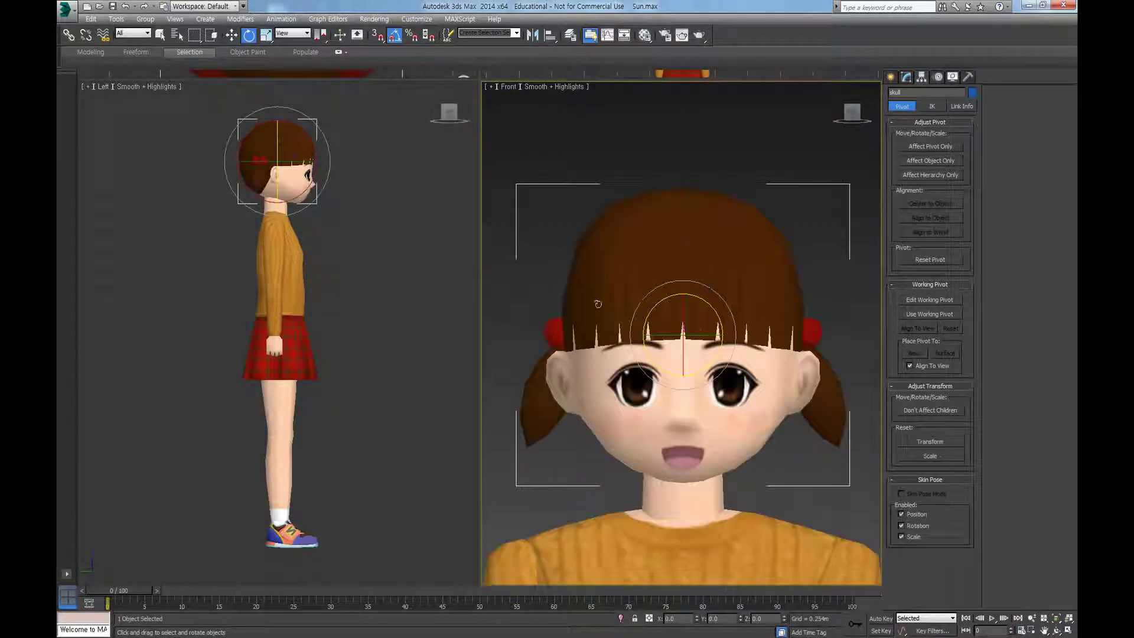
right_click(357, 316)
key("z")
right_click(732, 307)
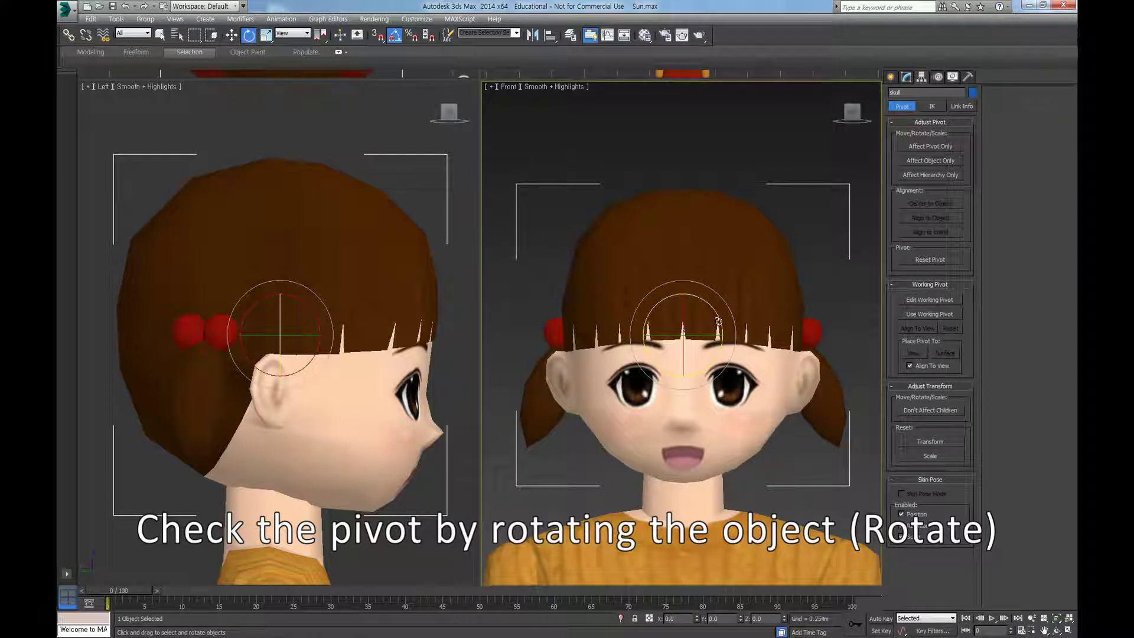
Test-rotate the skull, and use Affect Pivot Only to move its pivot to the neck joint in the front and side views.
left_click_drag(718, 321, 740, 308)
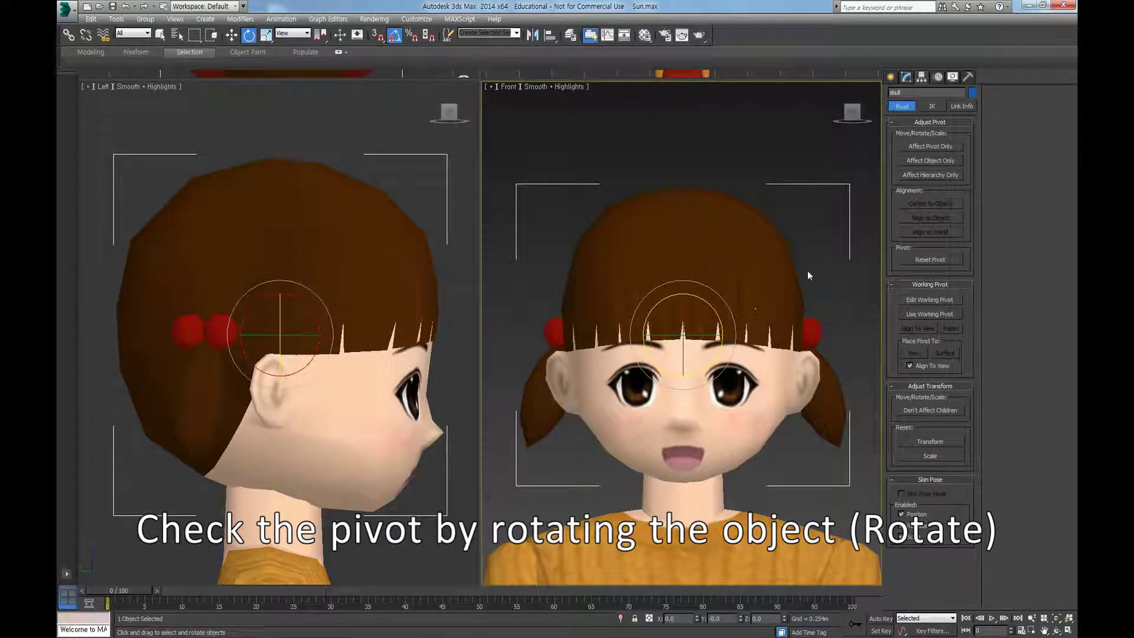
left_click(934, 146)
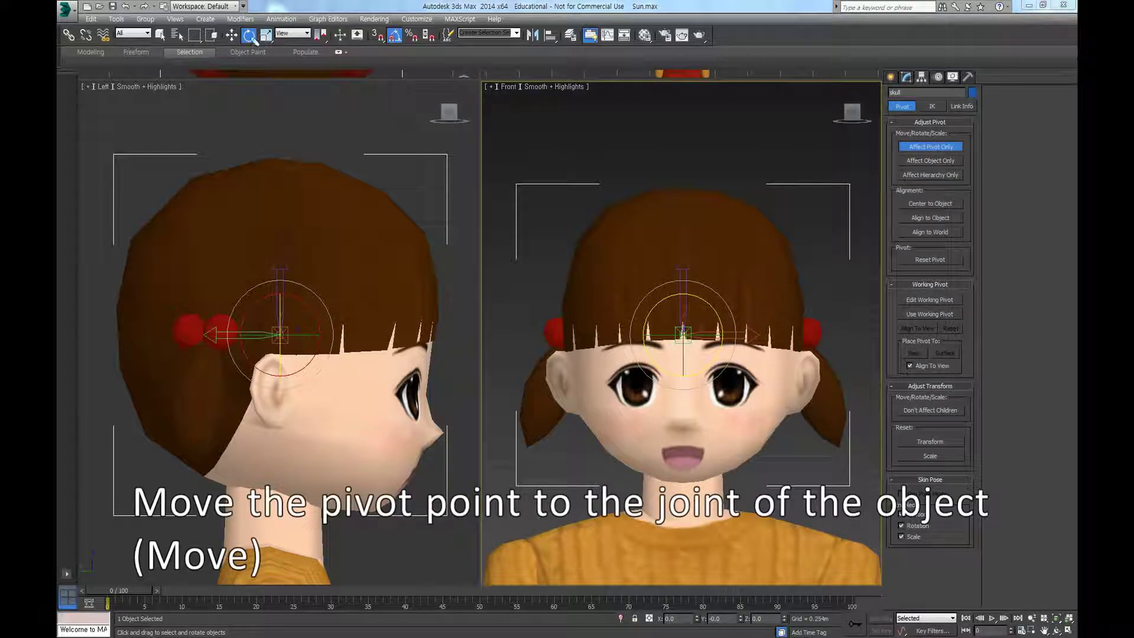
left_click(233, 36)
left_click(232, 35)
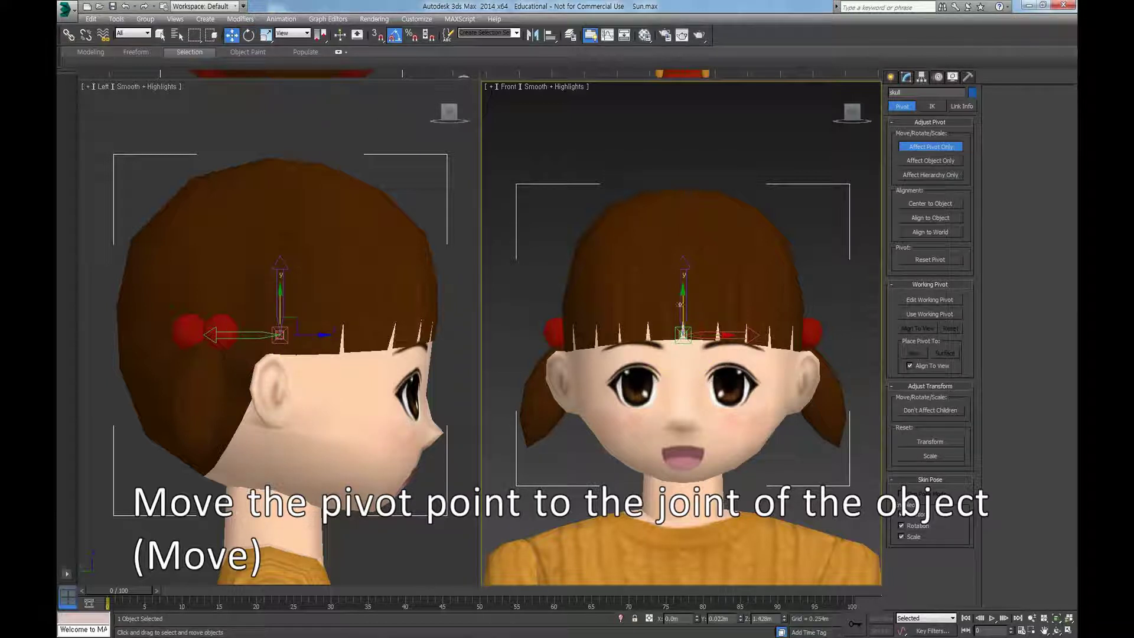
left_click_drag(683, 300, 683, 443)
left_click_drag(293, 492, 286, 471)
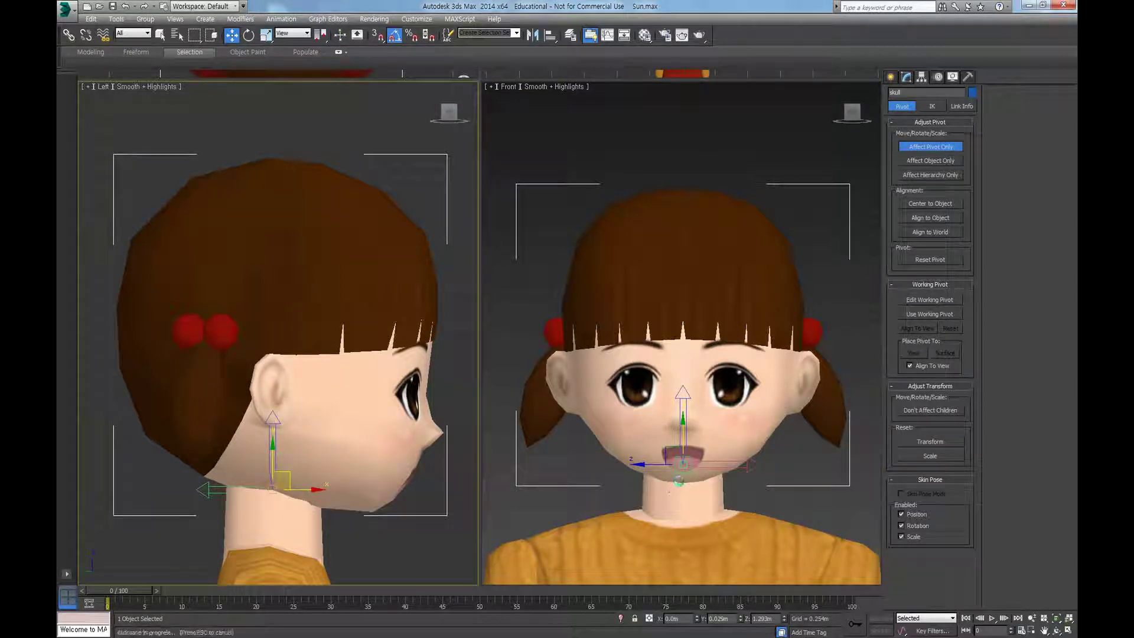
left_click(939, 151)
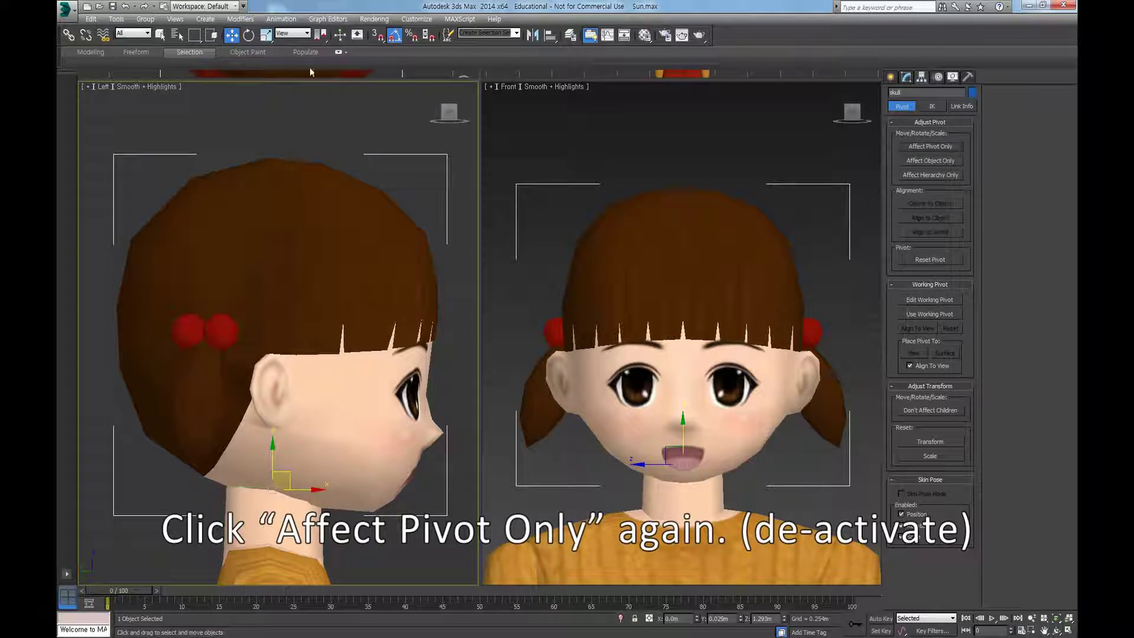
Check the skull's pivot at the neck by rotating the head in the front and side views, and deselect it.
left_click(248, 35)
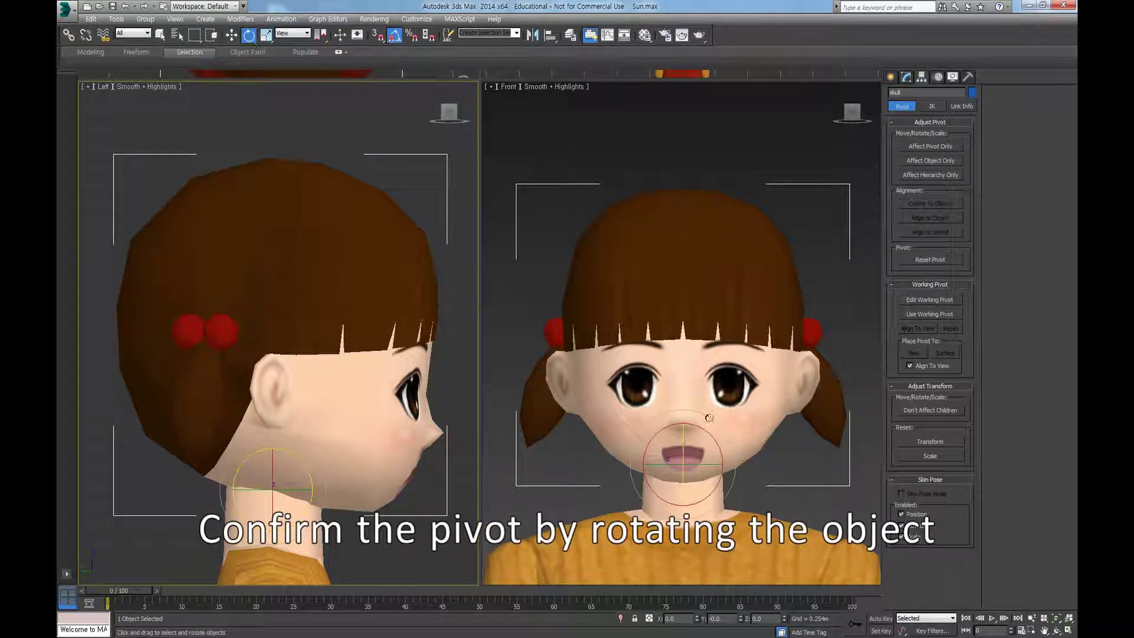
mouse_move(715, 440)
left_mouse_down()
mouse_move(699, 420)
mouse_move(728, 457)
mouse_move(725, 433)
left_mouse_up()
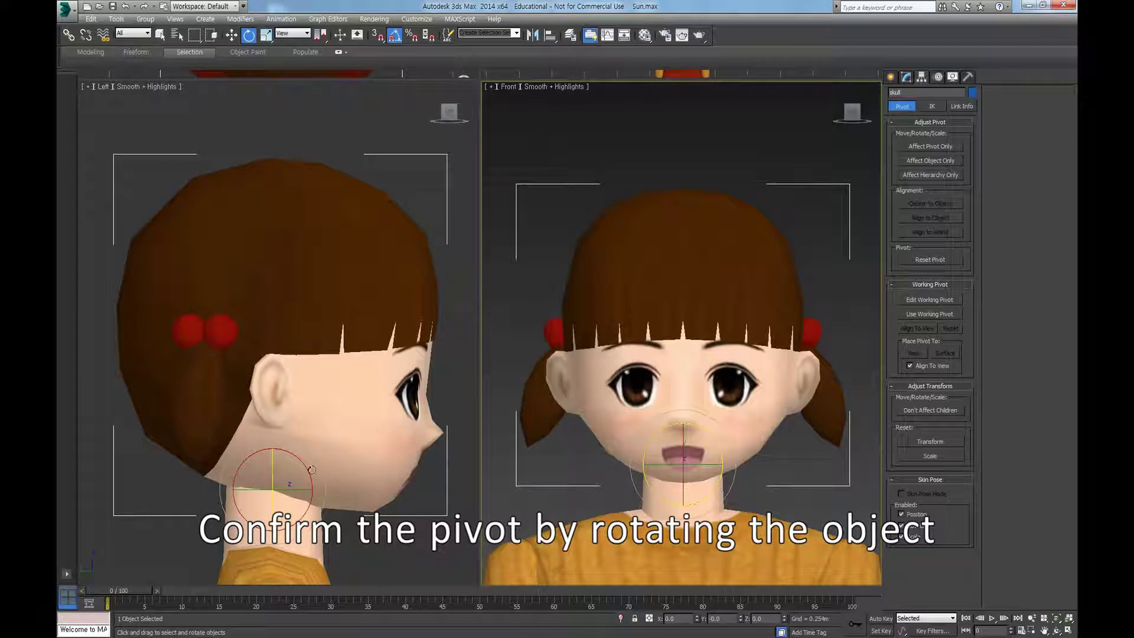
scroll(291, 458, "down", 3)
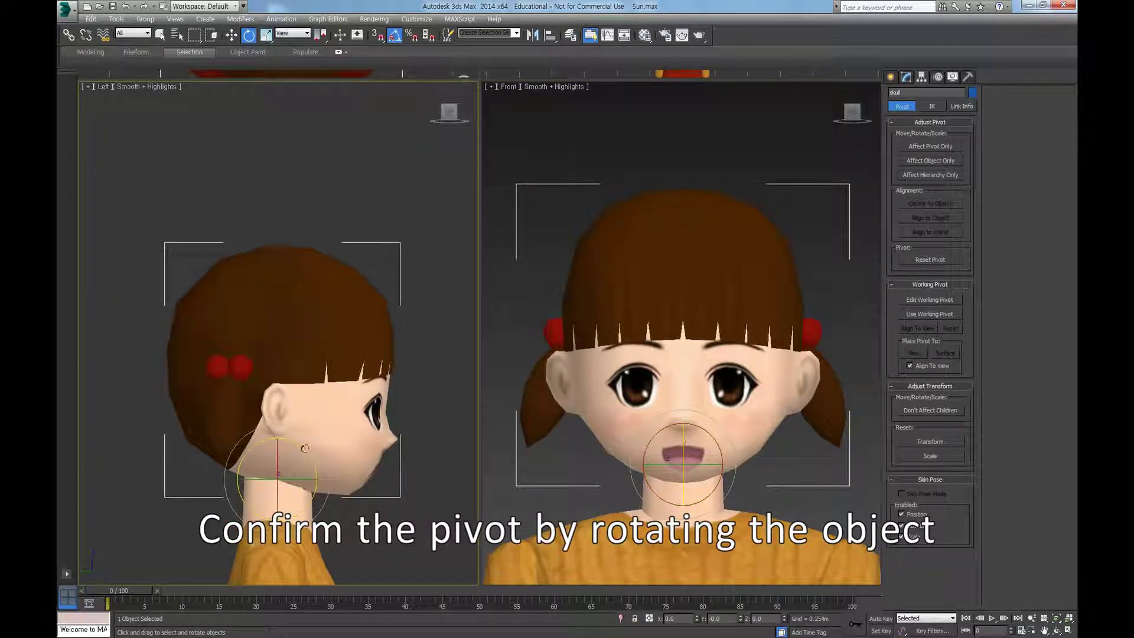
mouse_move(304, 449)
left_mouse_down()
mouse_move(309, 405)
mouse_move(313, 441)
left_mouse_up()
left_click(311, 481)
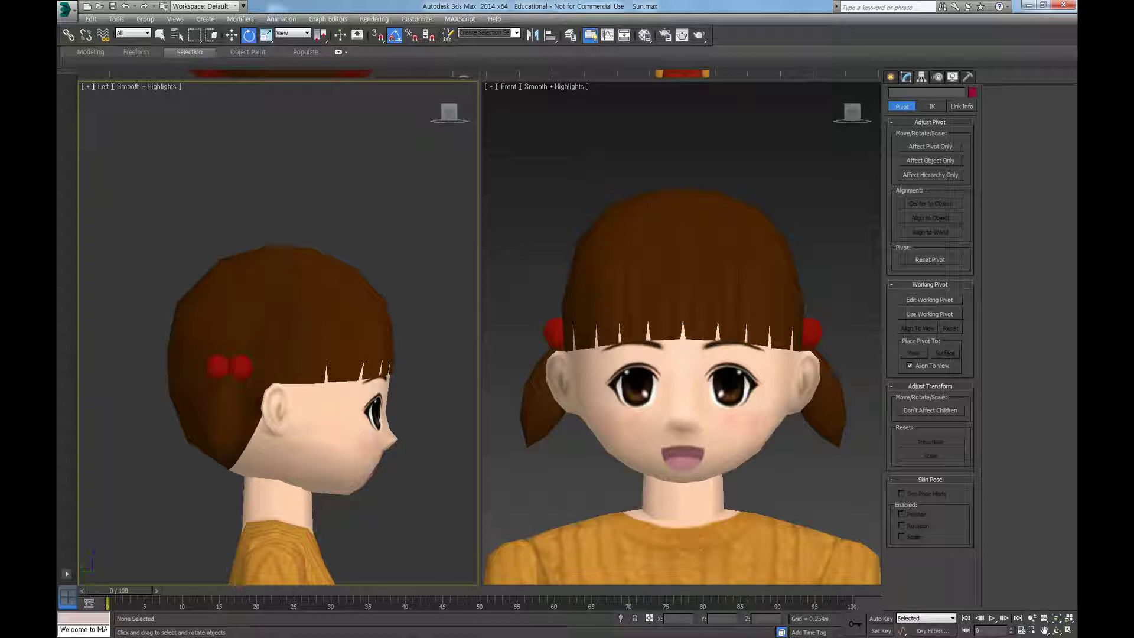
Select the r_upperarm object and check its pivot by rotating it in the front view.
key("ctrl+shift+z")
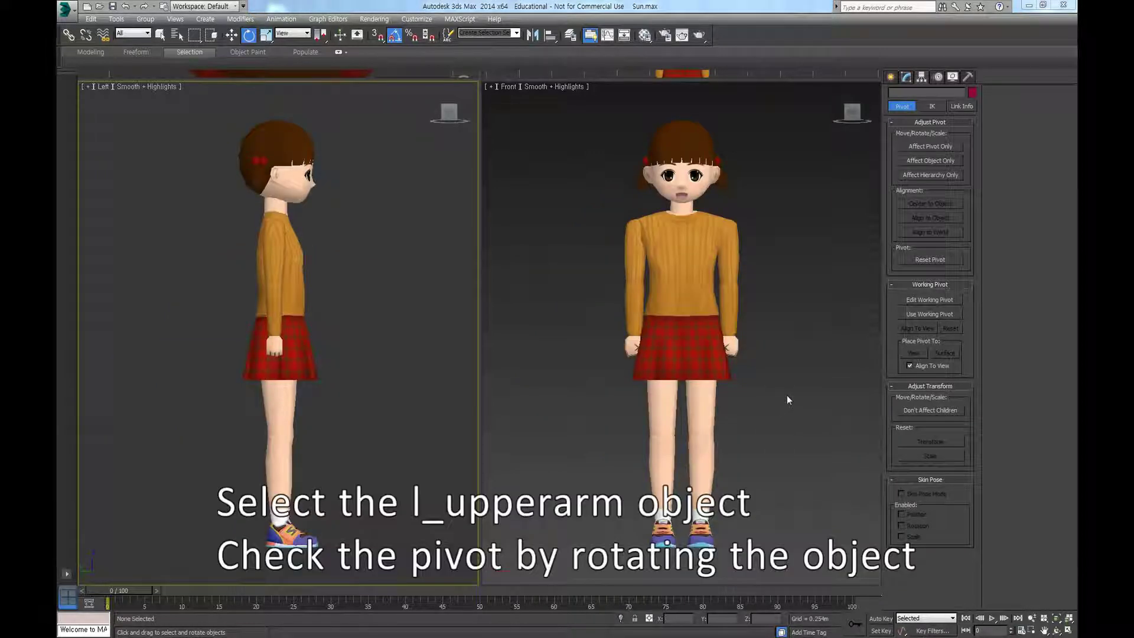
left_click(637, 261)
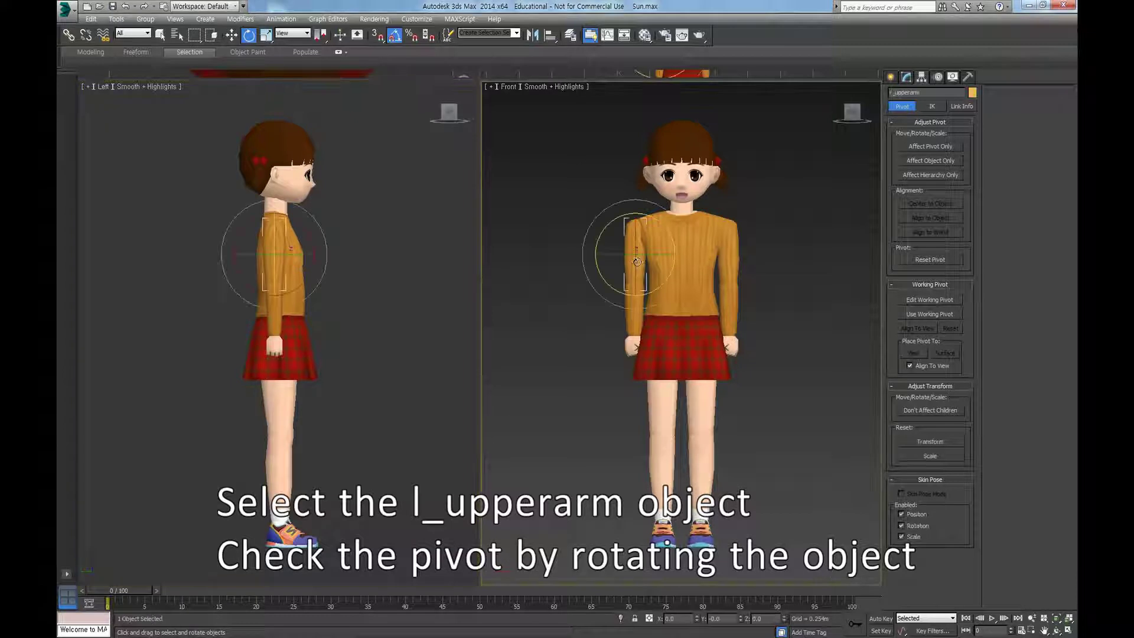
mouse_move(660, 214)
left_mouse_down()
mouse_move(669, 251)
mouse_move(663, 201)
left_mouse_up()
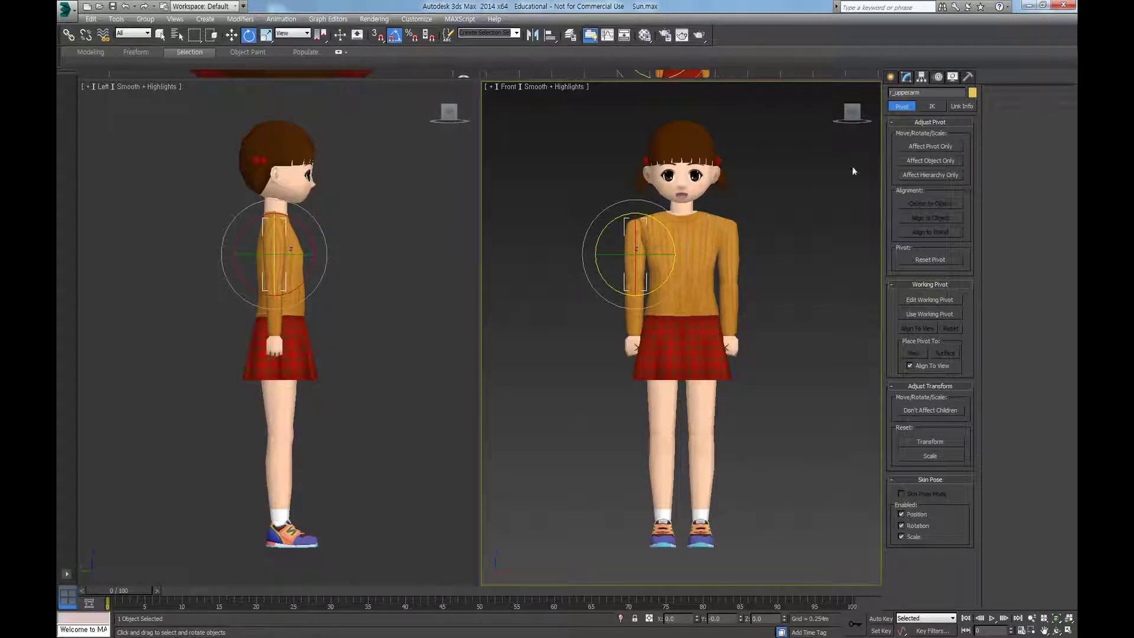
Move only the pivot of r_upperarm to the shoulder joint in the front and side views, and turn off Affect Pivot Only.
left_click(932, 147)
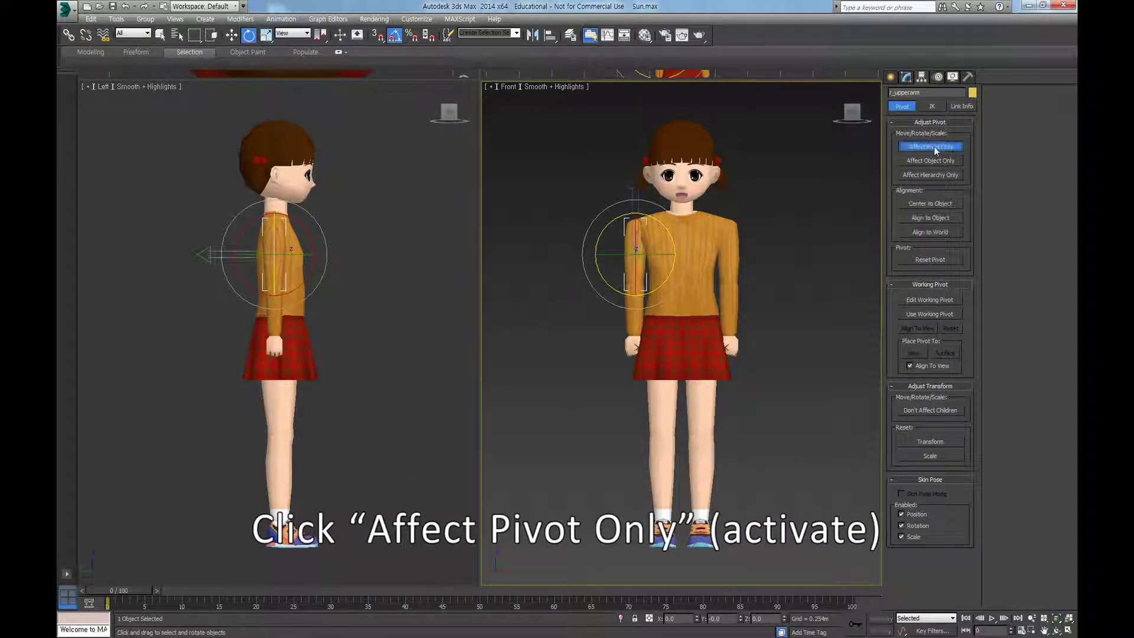
left_click(232, 36)
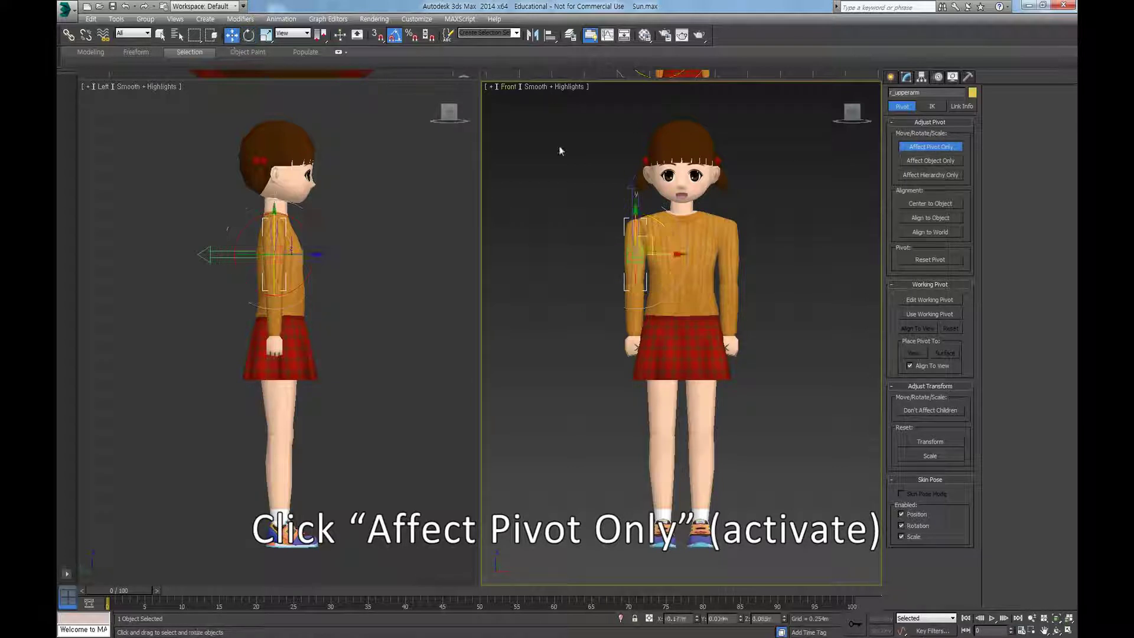
scroll(657, 184, "up", 5)
left_click_drag(619, 373, 626, 304)
scroll(299, 330, "up", 4)
scroll(296, 325, "up", 2)
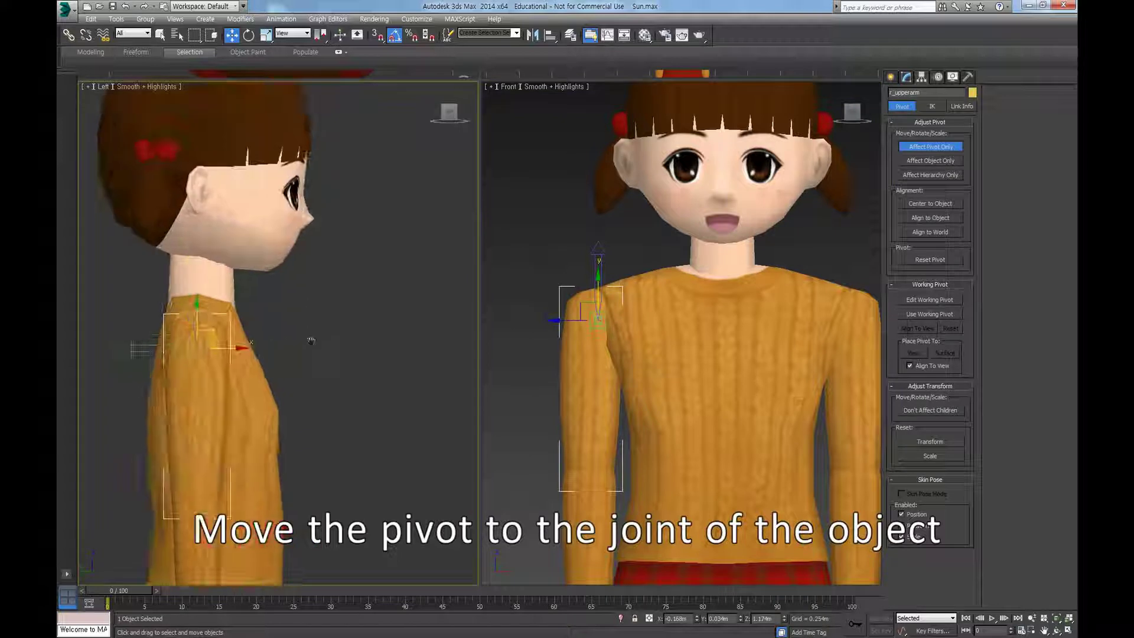
middle_click_drag(284, 331, 370, 334)
scroll(367, 303, "up", 1)
middle_click_drag(689, 311, 690, 280)
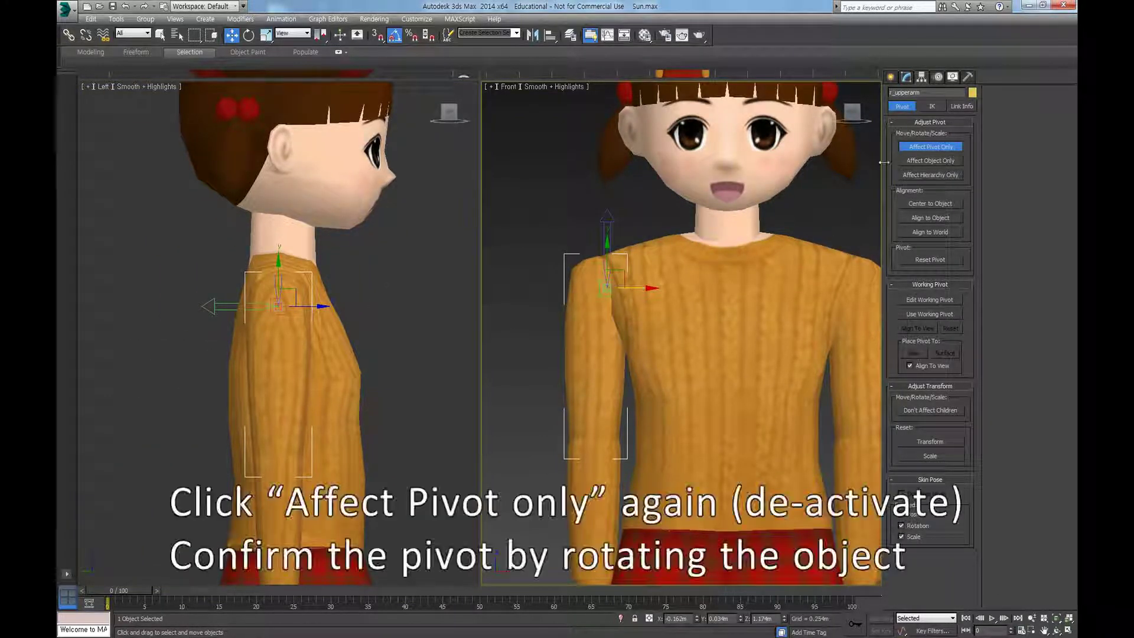
left_click(926, 147)
Check the shoulder pivot by rotating r_upperarm in the front view, and deselect the arm.
key("e")
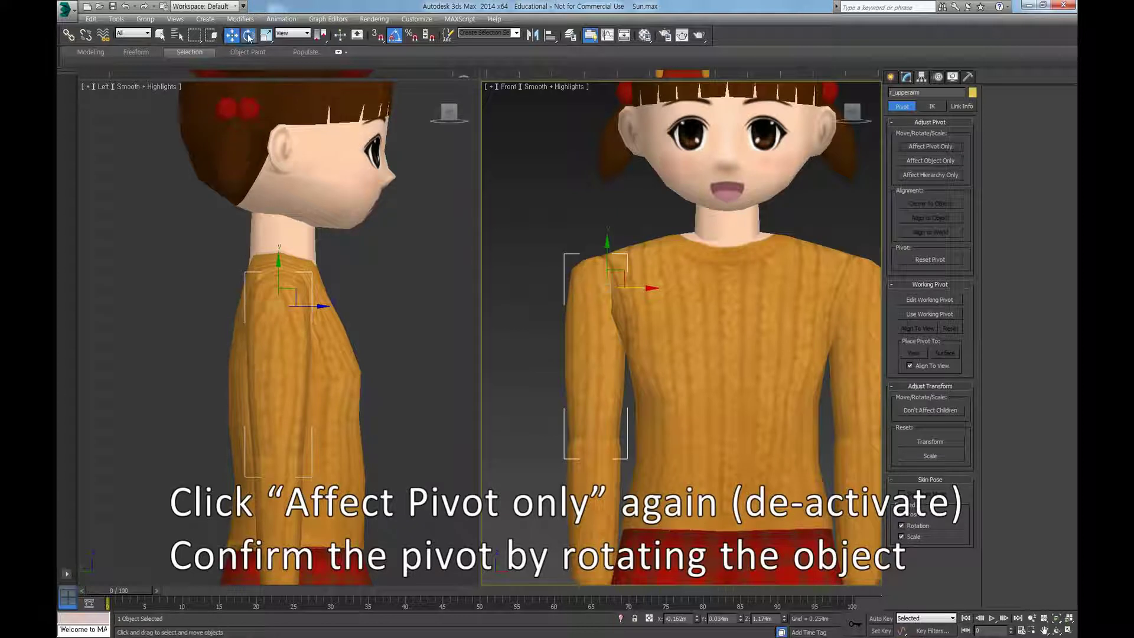
middle_click_drag(545, 286, 663, 269)
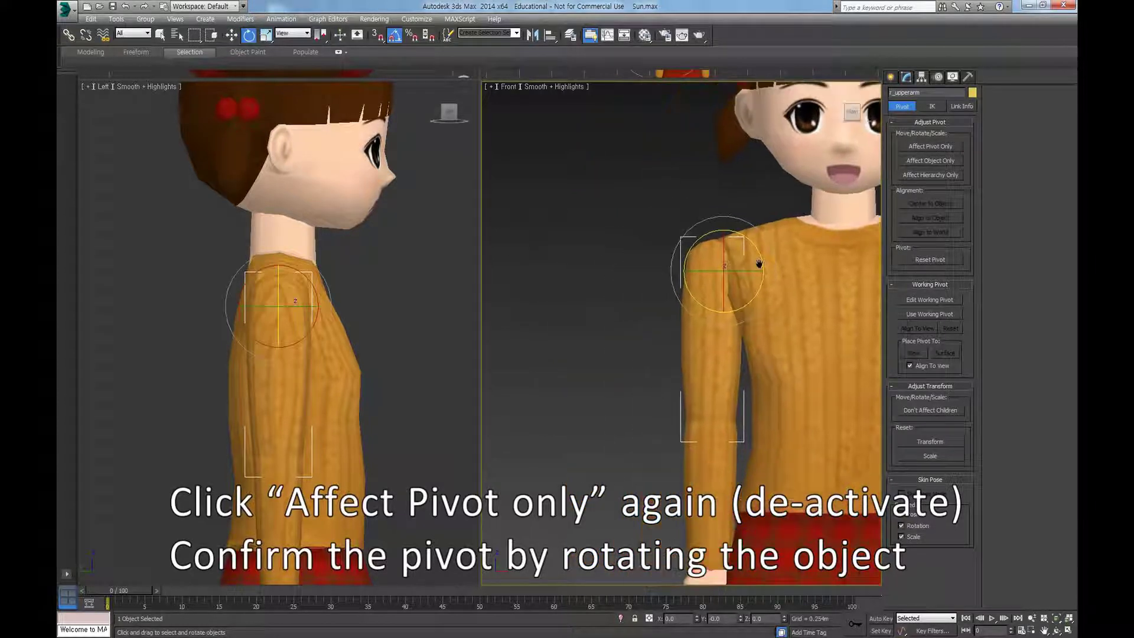
left_click_drag(754, 260, 782, 221)
left_click(605, 226)
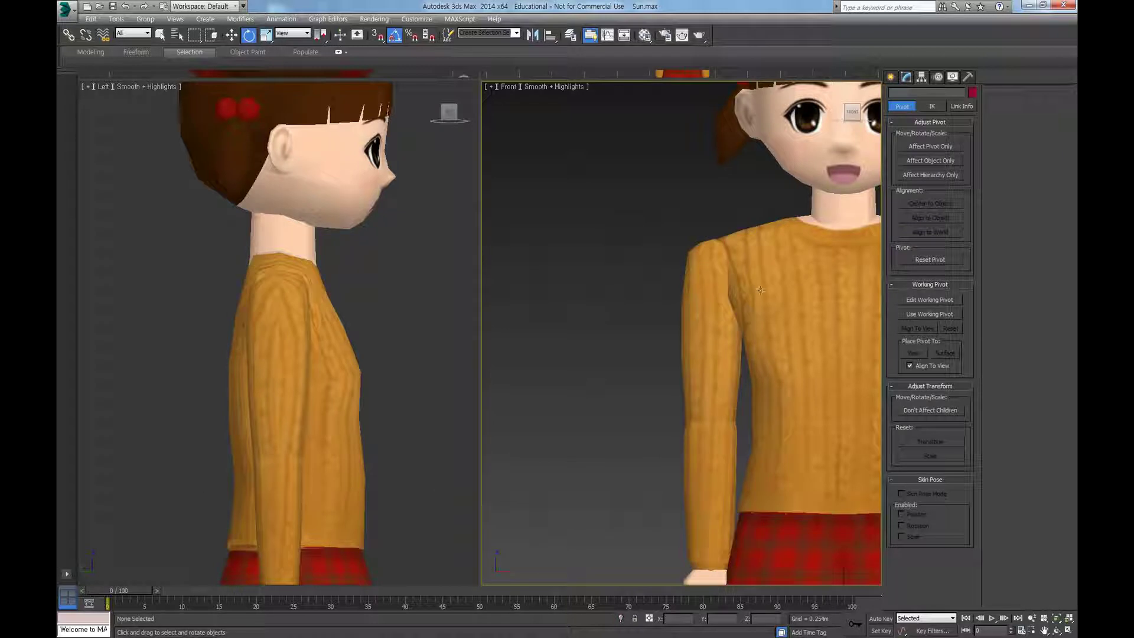
middle_click_drag(605, 225, 563, 237)
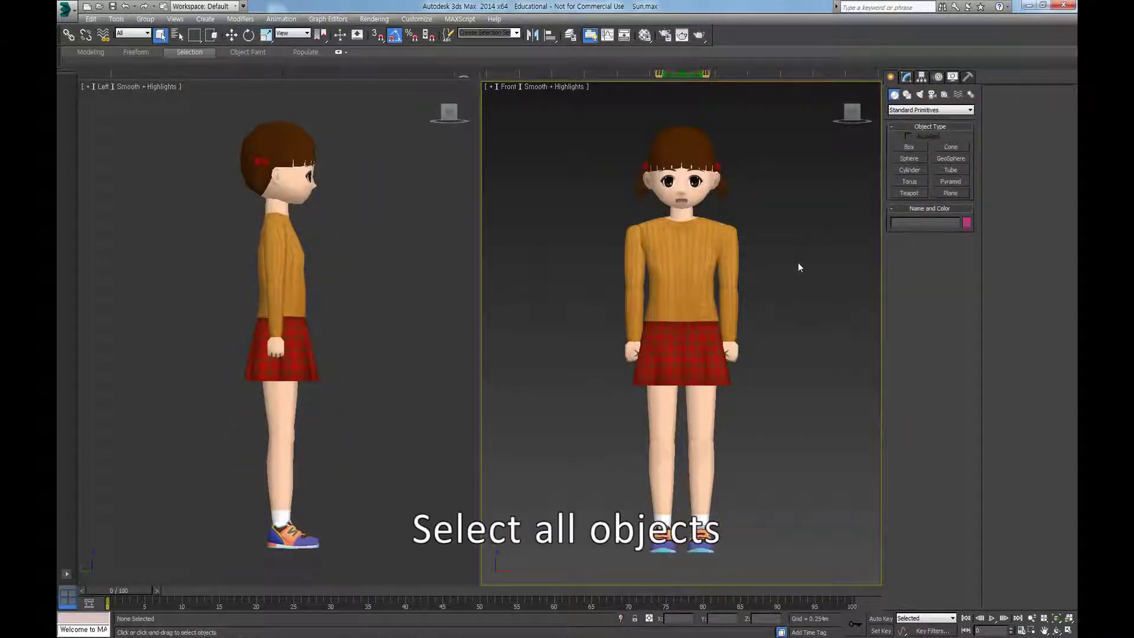
Select all objects of the character and display their pivots with Affect Pivot Only.
left_click_drag(593, 111, 782, 573)
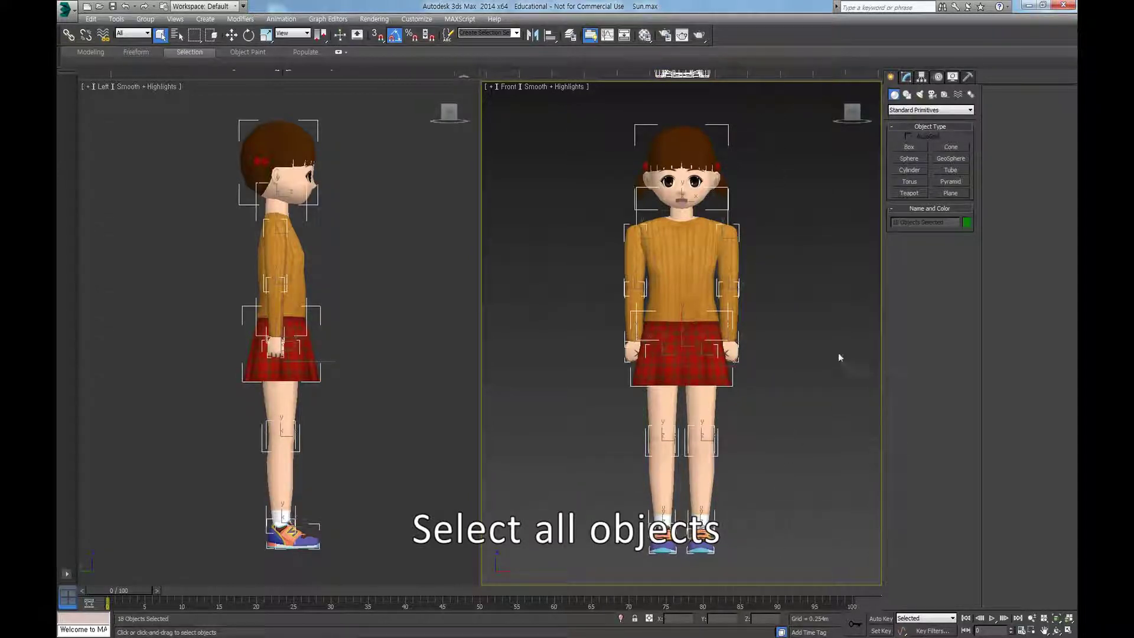
left_click(921, 79)
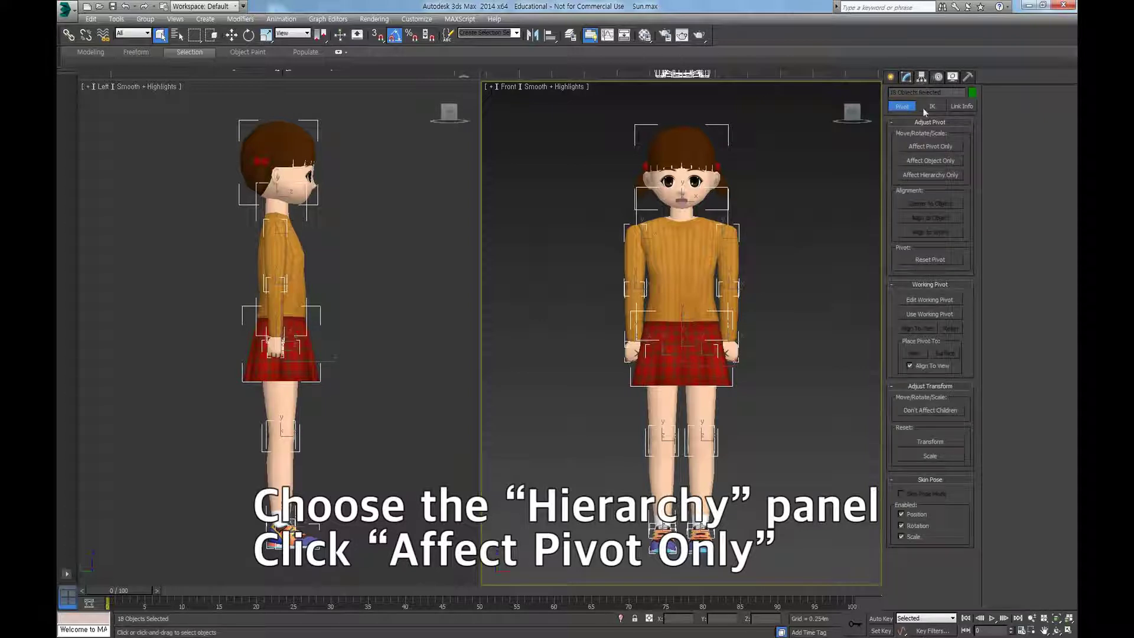
left_click(940, 153)
Examine the pivot locations of the head, arms and torso in the front and side views.
middle_click_drag(718, 174, 744, 227)
scroll(716, 227, "up", 3)
middle_click_drag(328, 195, 328, 331)
scroll(329, 331, "down", 2)
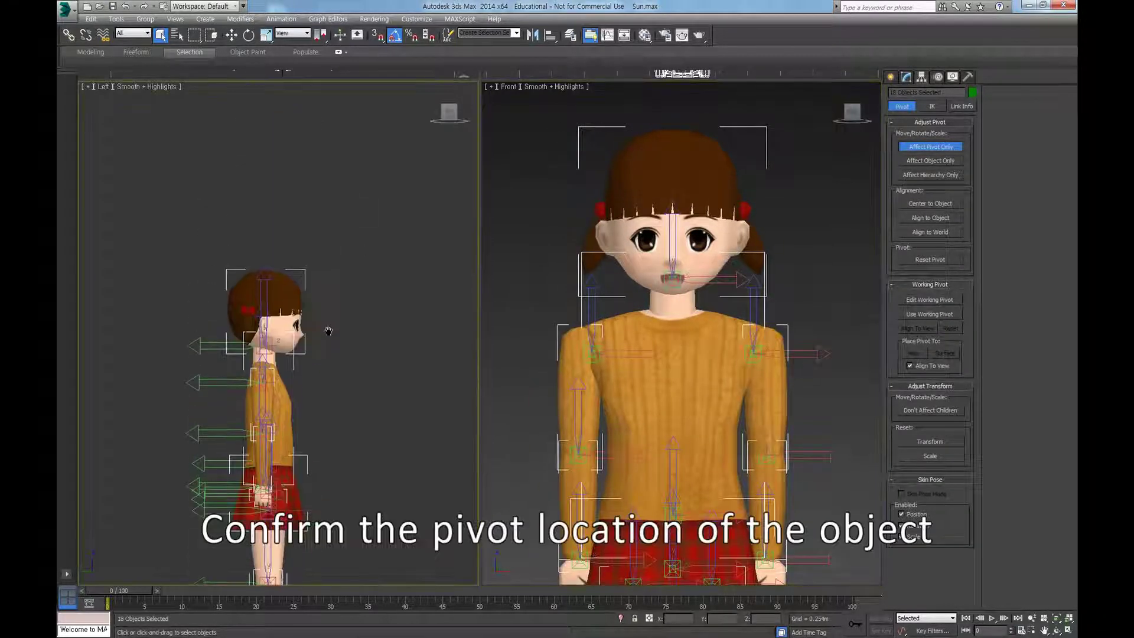
scroll(329, 331, "up", 5)
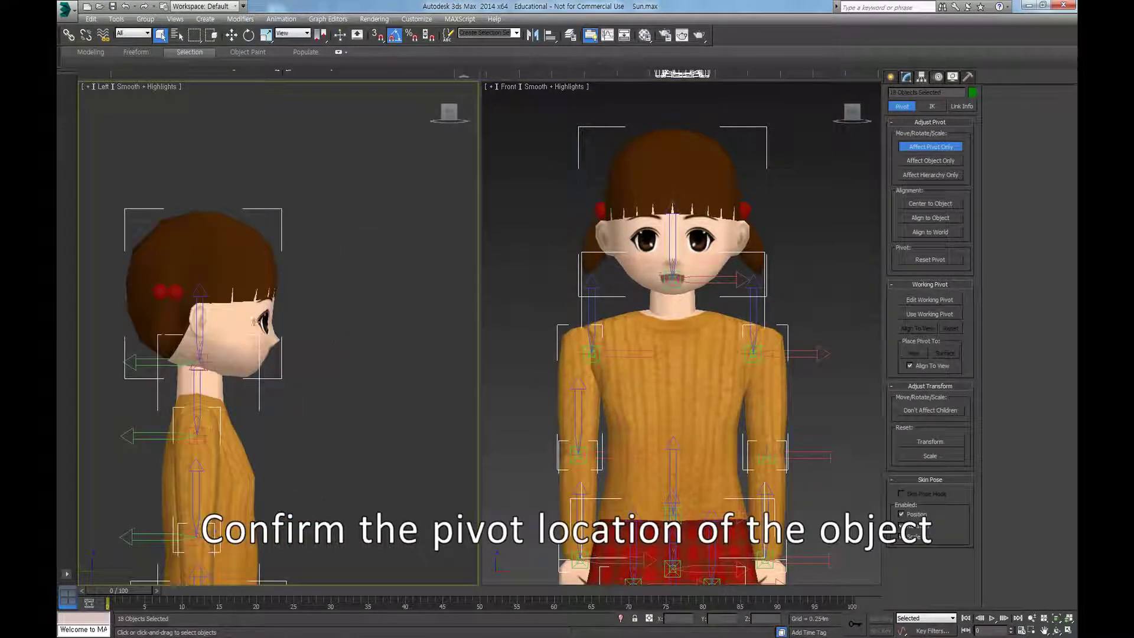
Select the skull and the neck-and-torso object one after the other to check their individual pivot locations.
left_click(736, 275)
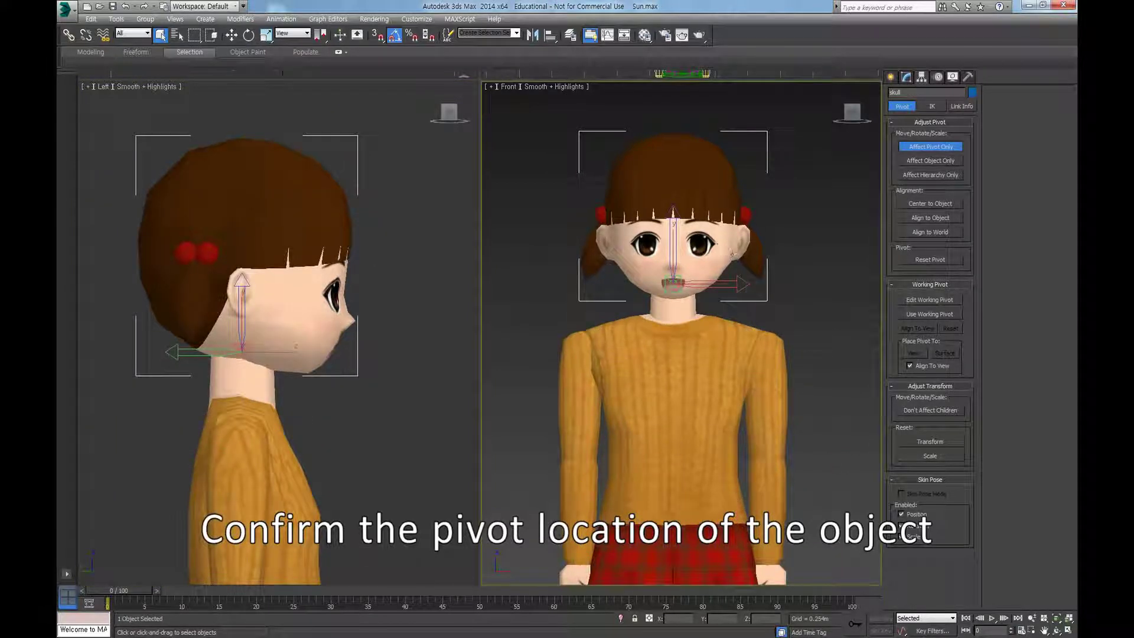
left_click(678, 312)
middle_click_drag(735, 433, 737, 266)
middle_click_drag(332, 499, 347, 232)
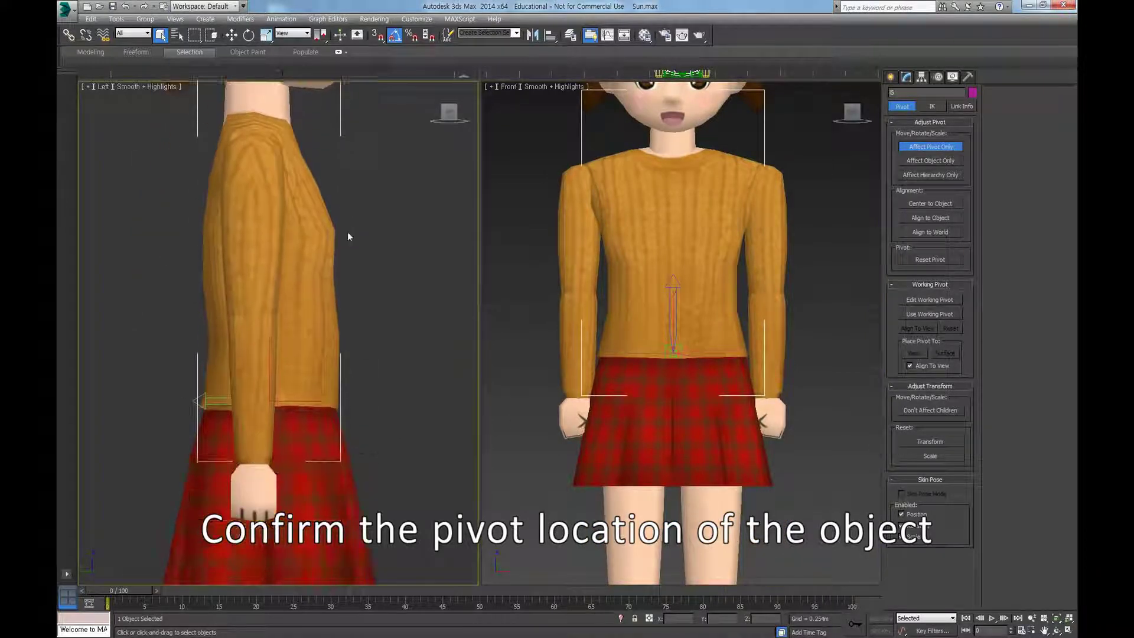
Select the skirt object and r_thigh one after the other to check their pivot locations in both views.
left_click(677, 420)
middle_click_drag(331, 535, 328, 400)
middle_click_drag(684, 529, 653, 433)
middle_click_drag(277, 547, 289, 388)
left_click(638, 432)
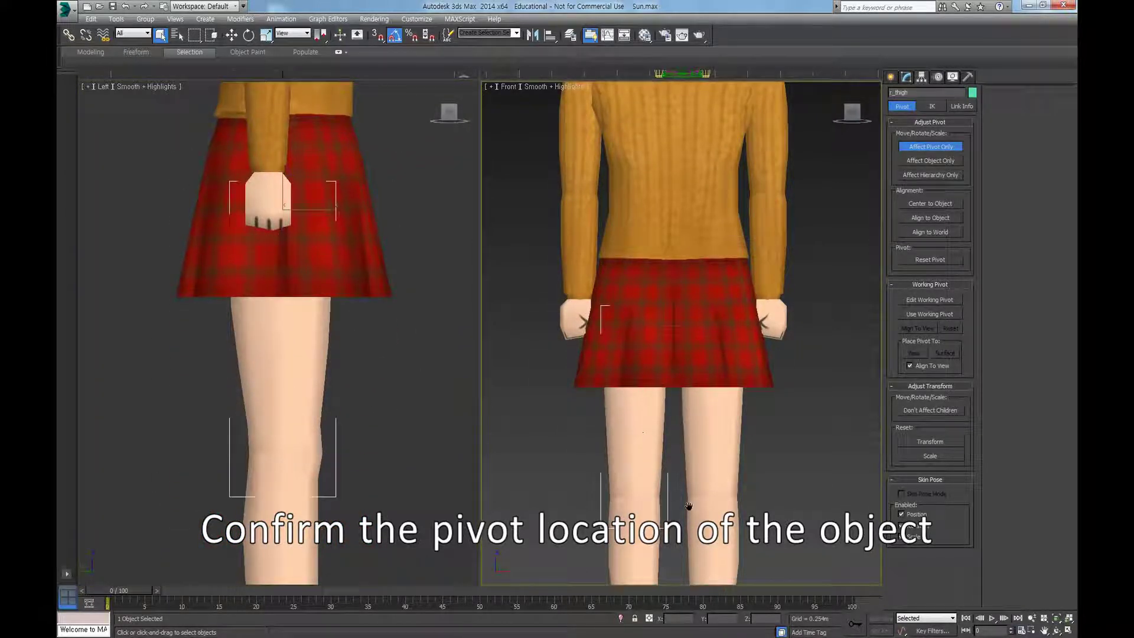
middle_click_drag(688, 507, 688, 478)
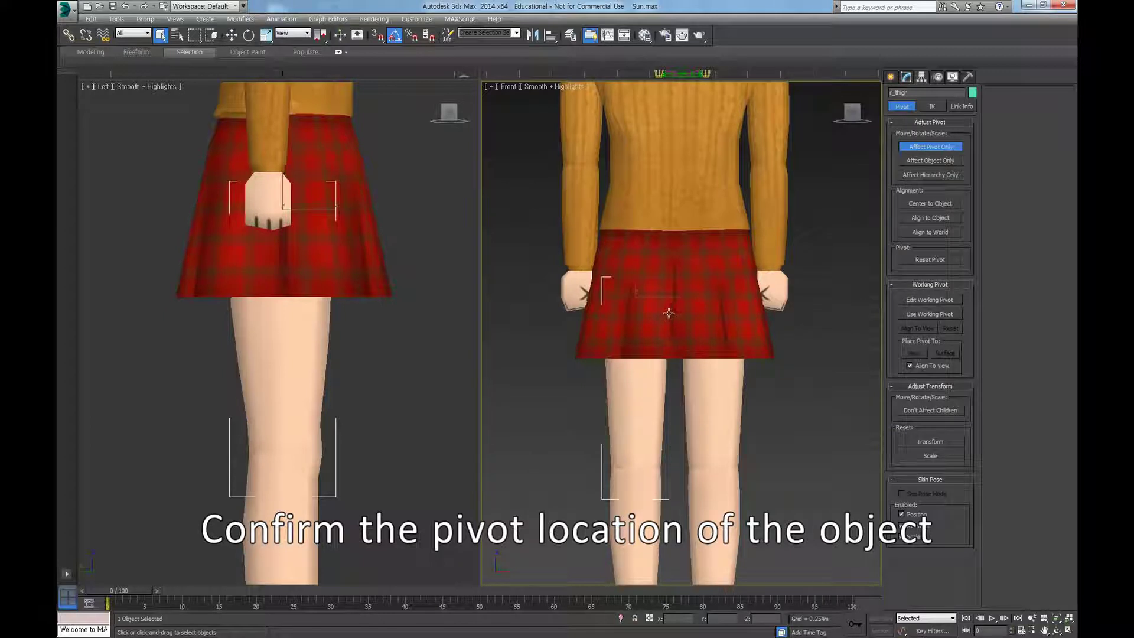
middle_click_drag(681, 521, 684, 395)
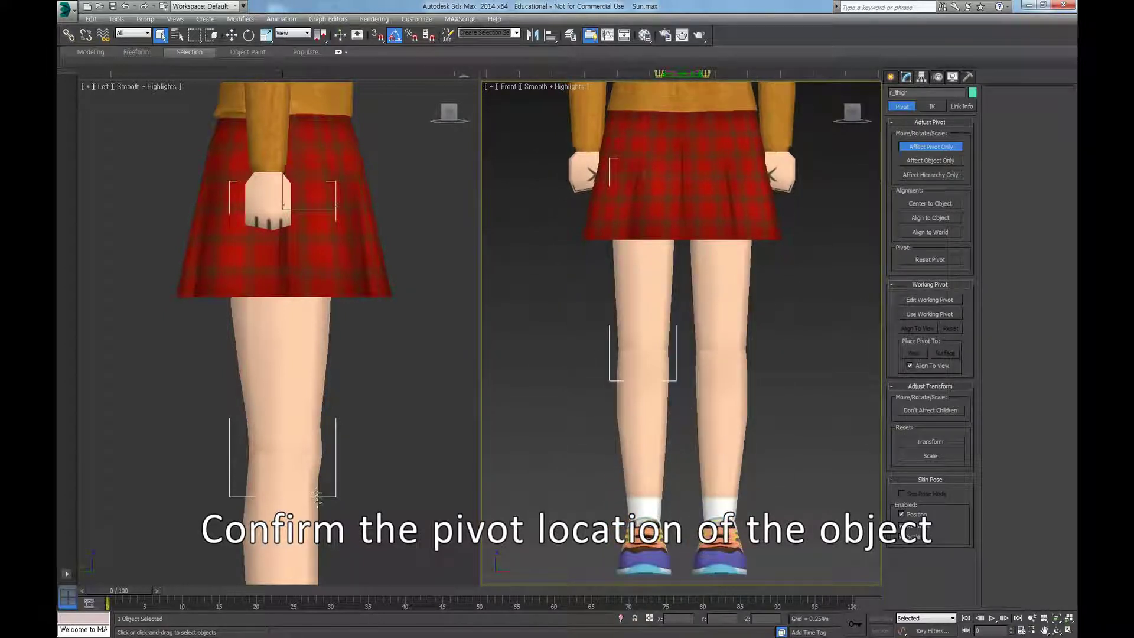
middle_click_drag(438, 478, 319, 304)
Select r_calf to check its pivot at the knee, deselect it and show the whole character in both views.
left_click(666, 430)
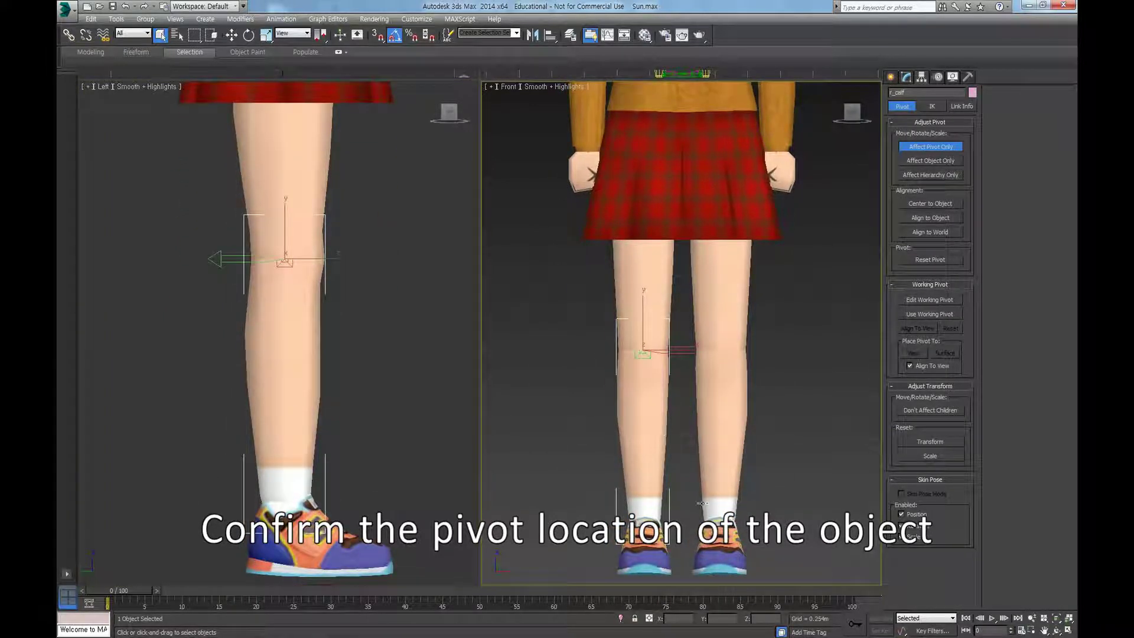
middle_click_drag(702, 505, 711, 410)
left_click(293, 377)
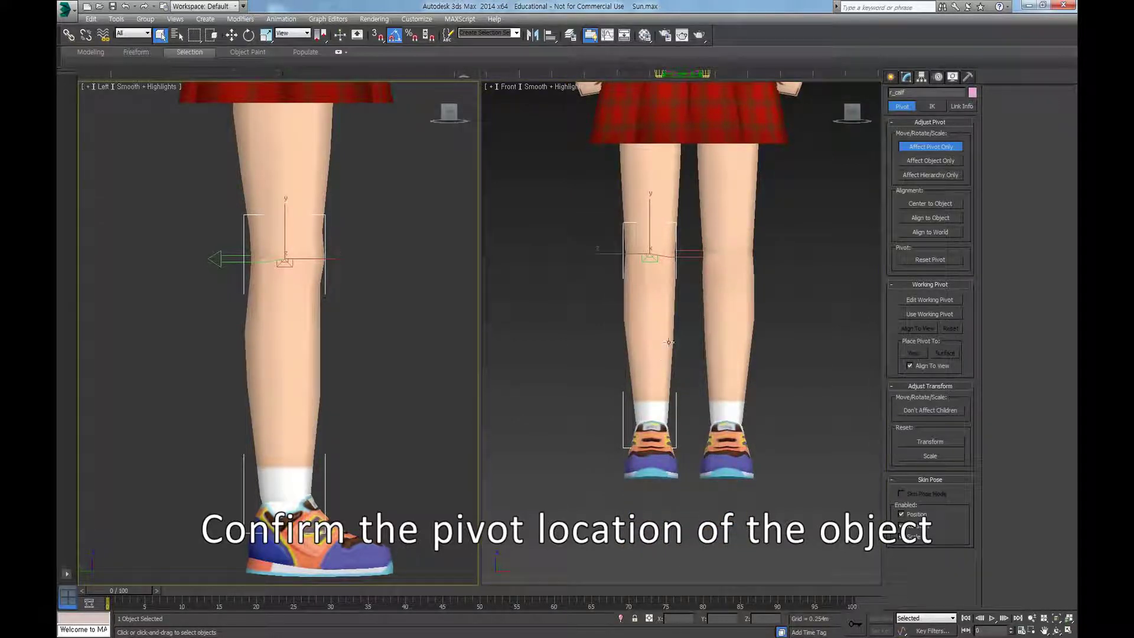
left_click(789, 274)
key("z")
key("z")
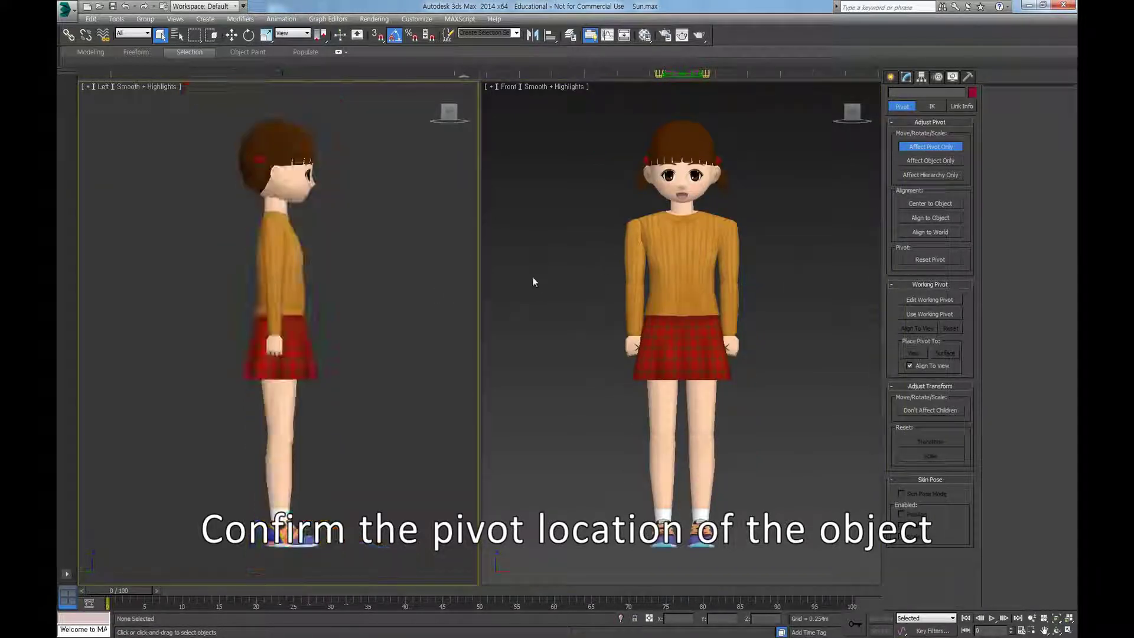
Select r_upperarm and r_forearm one after the other to check their pivots in the front view.
left_click(639, 258)
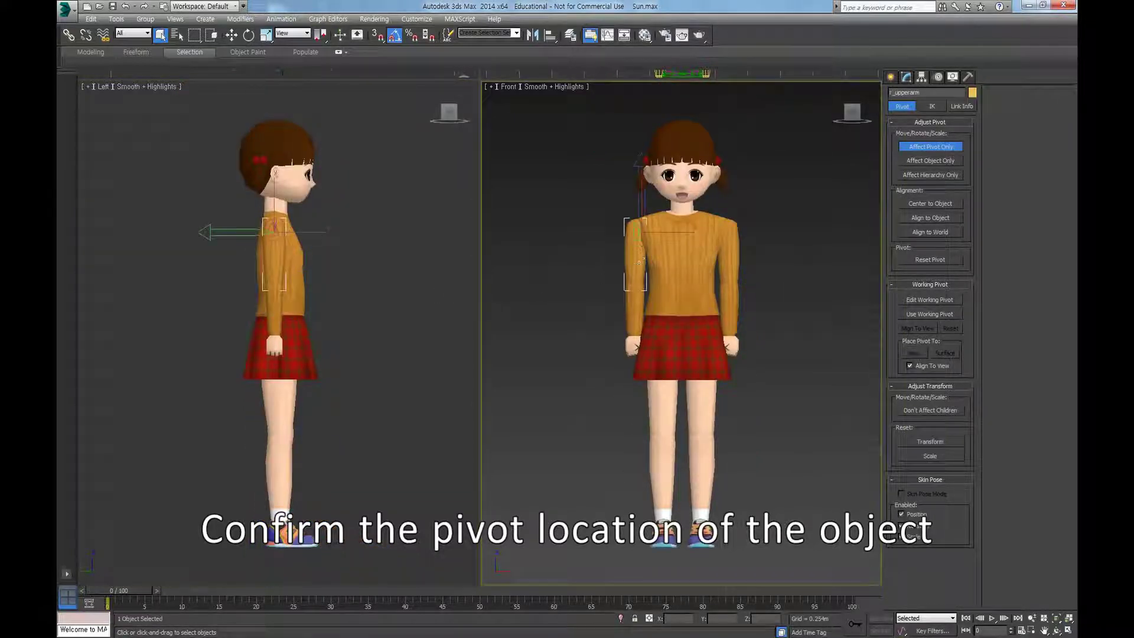
scroll(634, 305, "up", 5)
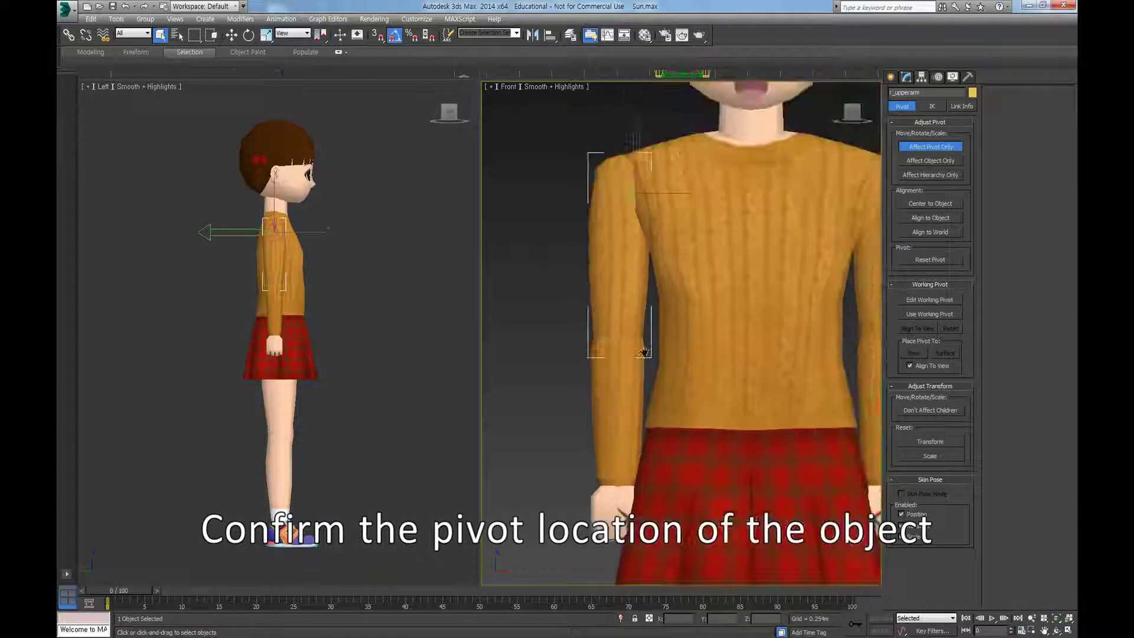
left_click(614, 413)
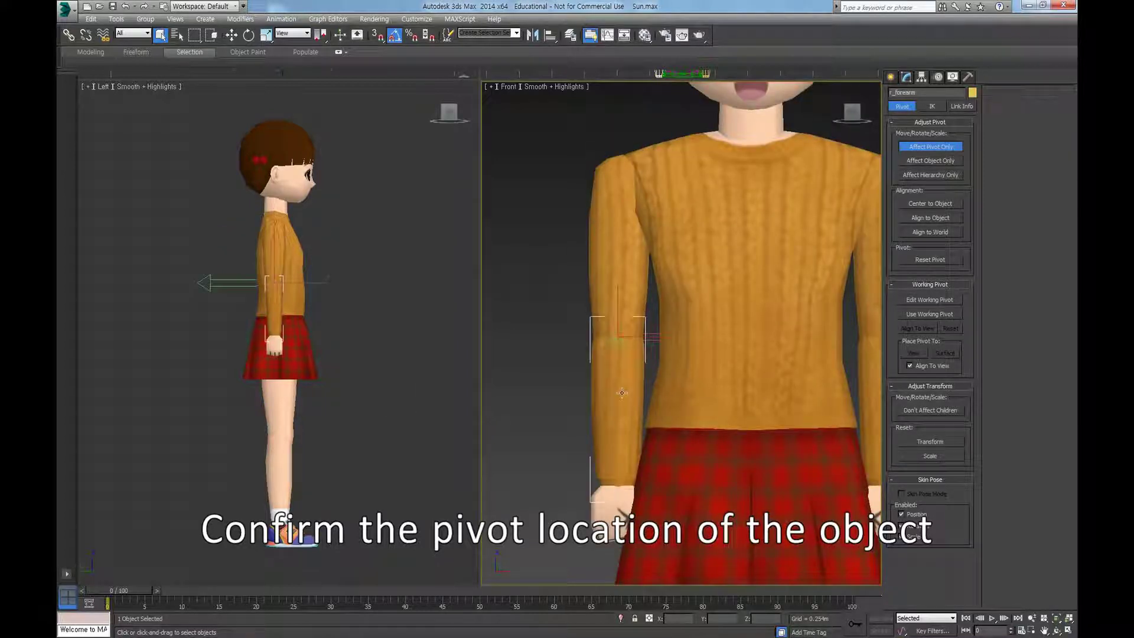
Select r_hand to check its pivot at the wrist, show the whole character and turn off pivot-only editing.
middle_click_drag(609, 511, 600, 466)
left_click(600, 466)
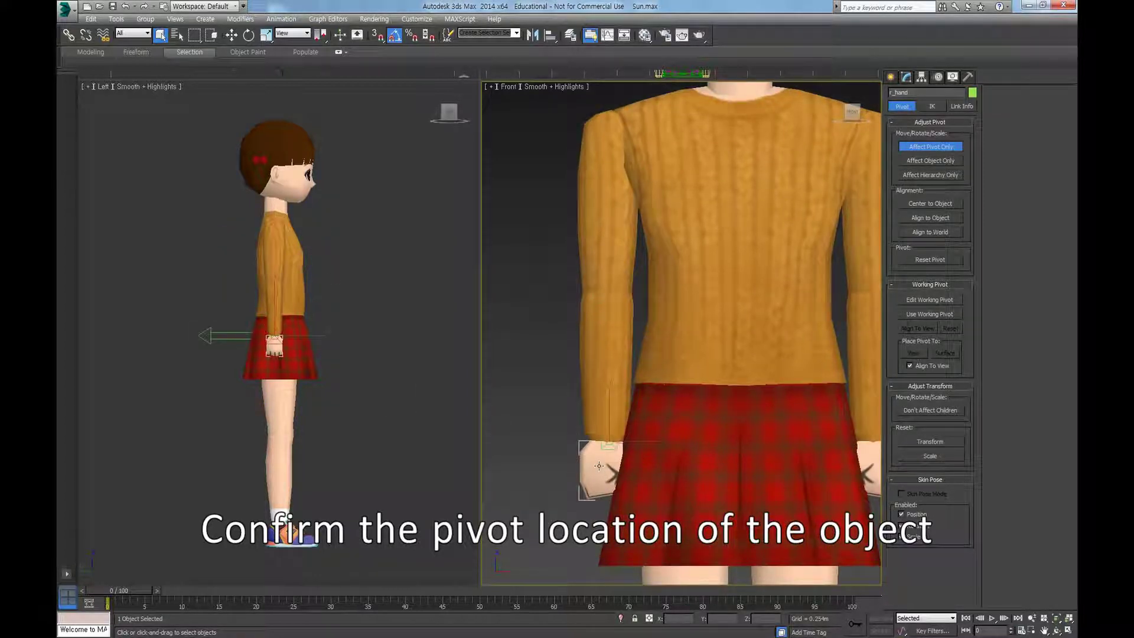
scroll(745, 392, "down", 5)
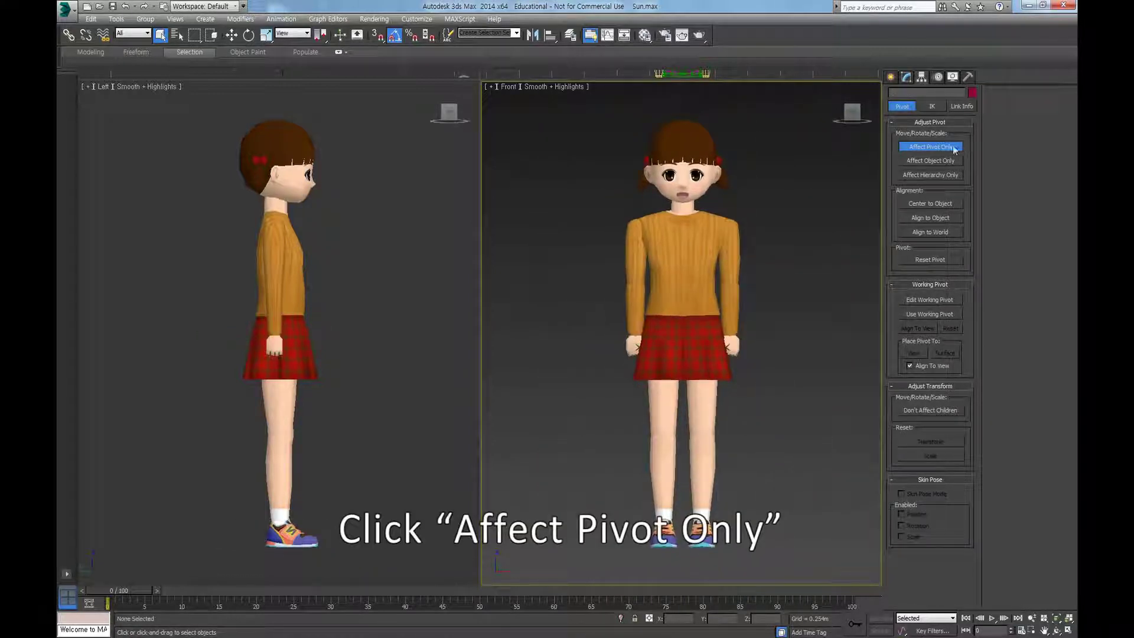
left_click(953, 149)
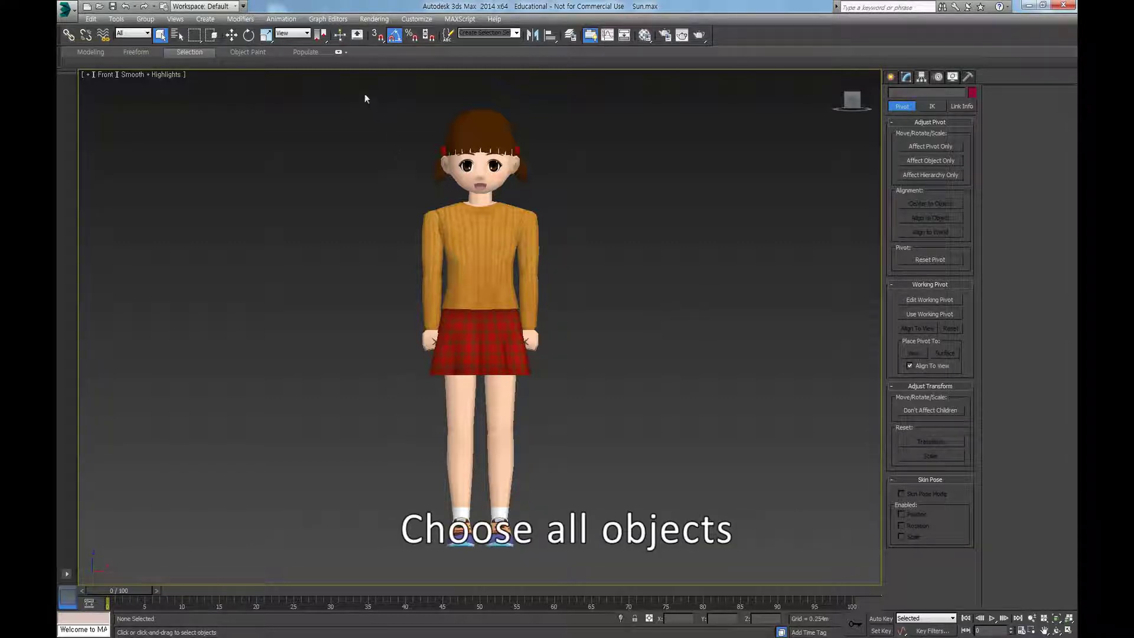
Select all of the character's objects in the front view and apply Reset XForm to the selection.
left_click_drag(363, 94, 625, 572)
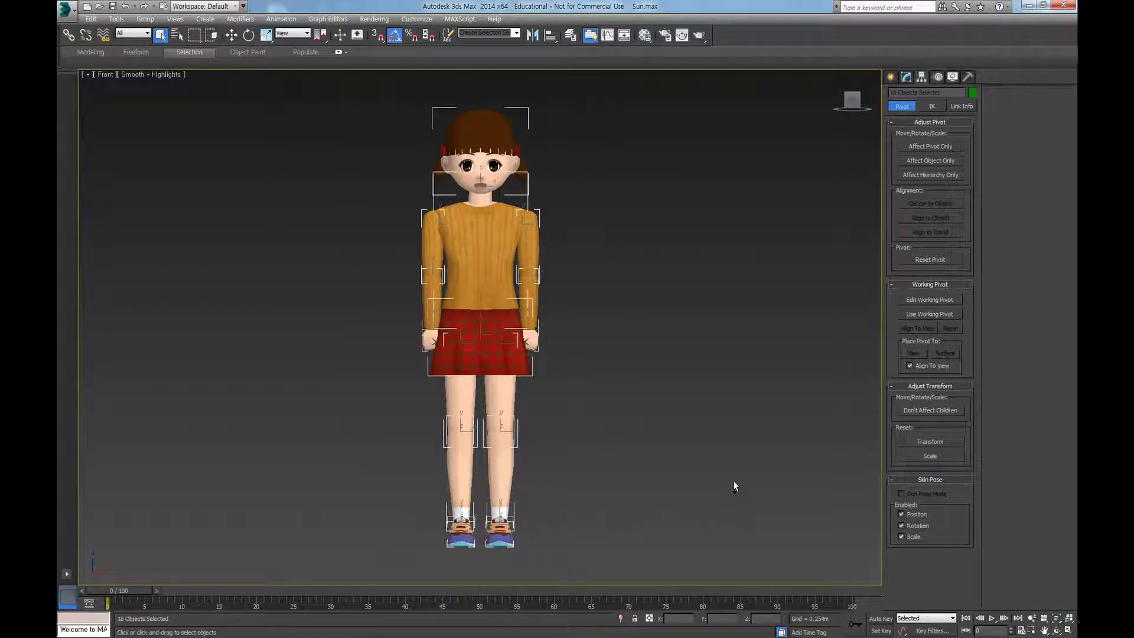
left_click(969, 77)
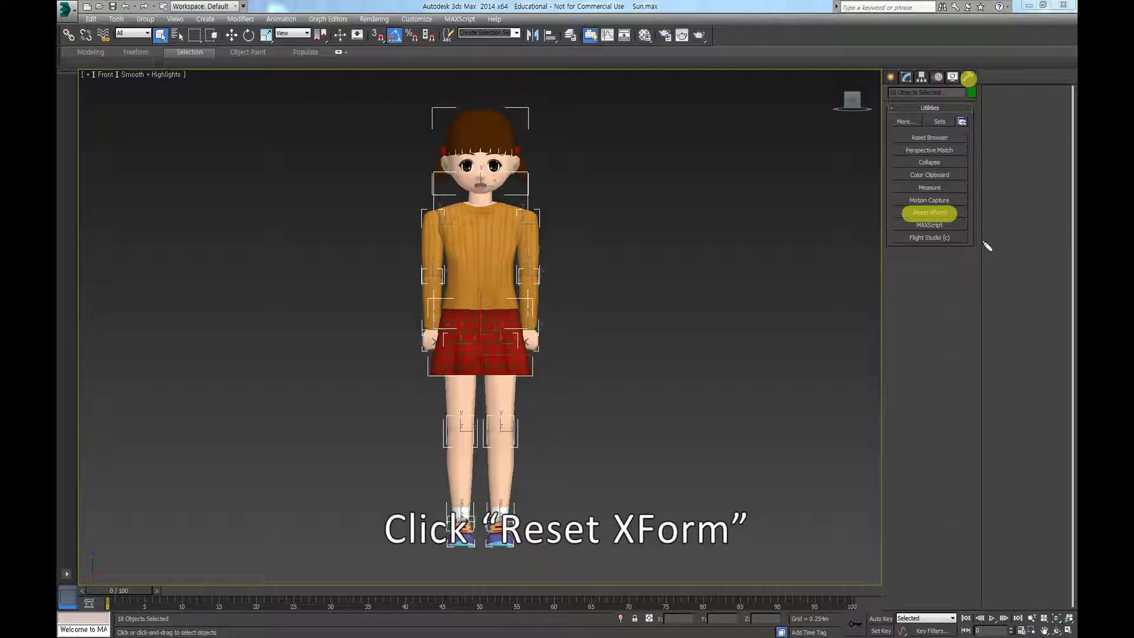
left_click(939, 214)
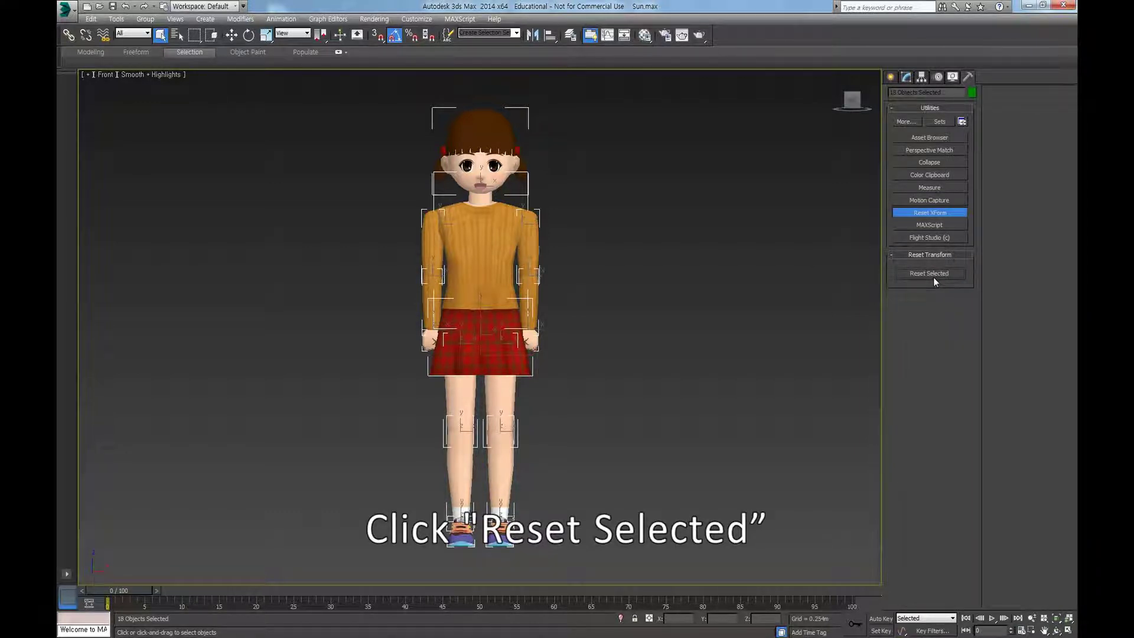
left_click(933, 276)
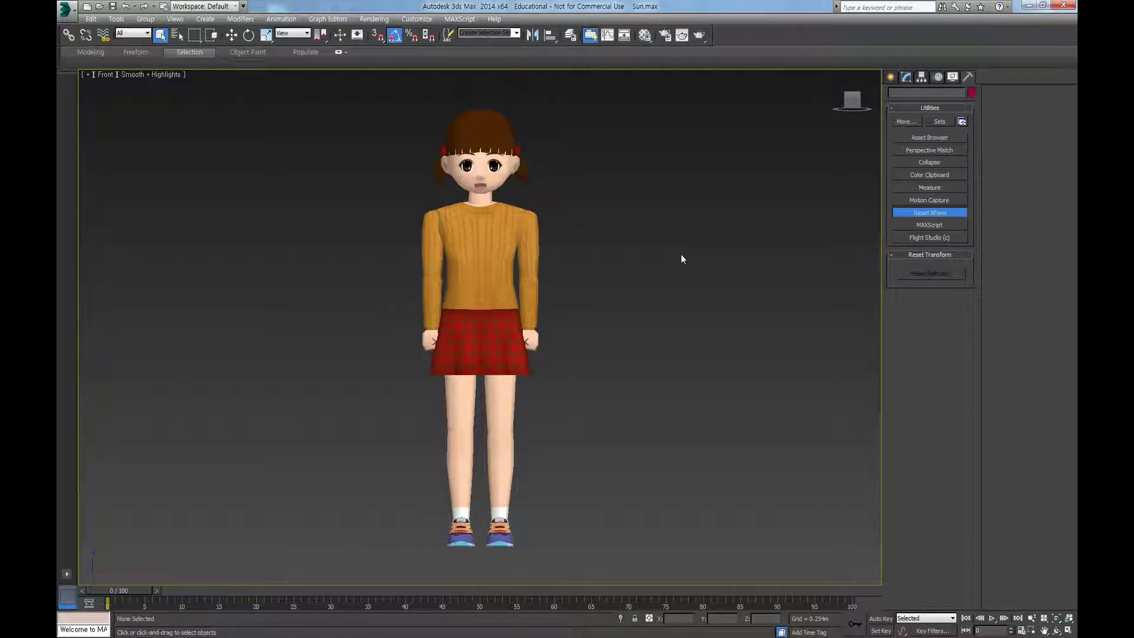
Select the skull, look for the XForm entry in its modifier stack and clear the selection.
left_click(474, 147)
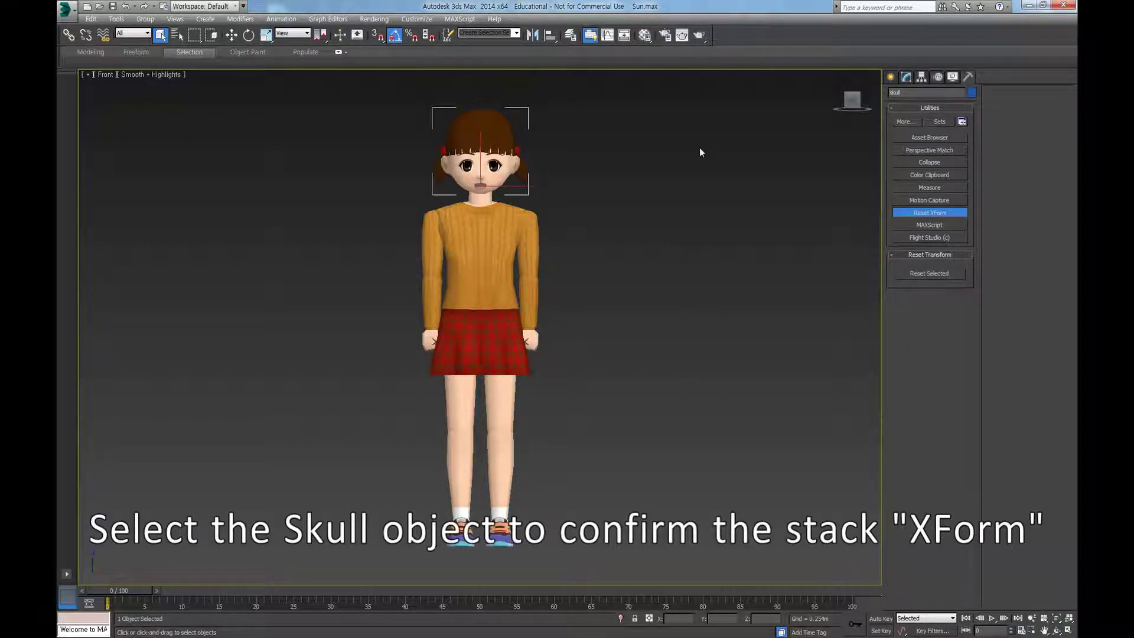
left_click(891, 77)
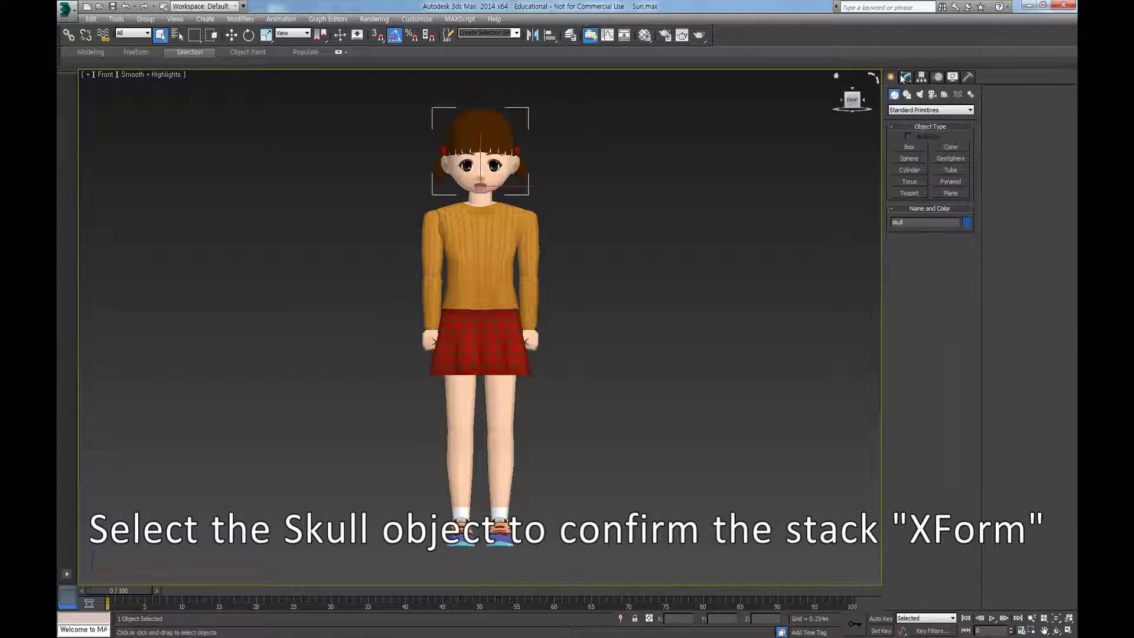
left_click(907, 77)
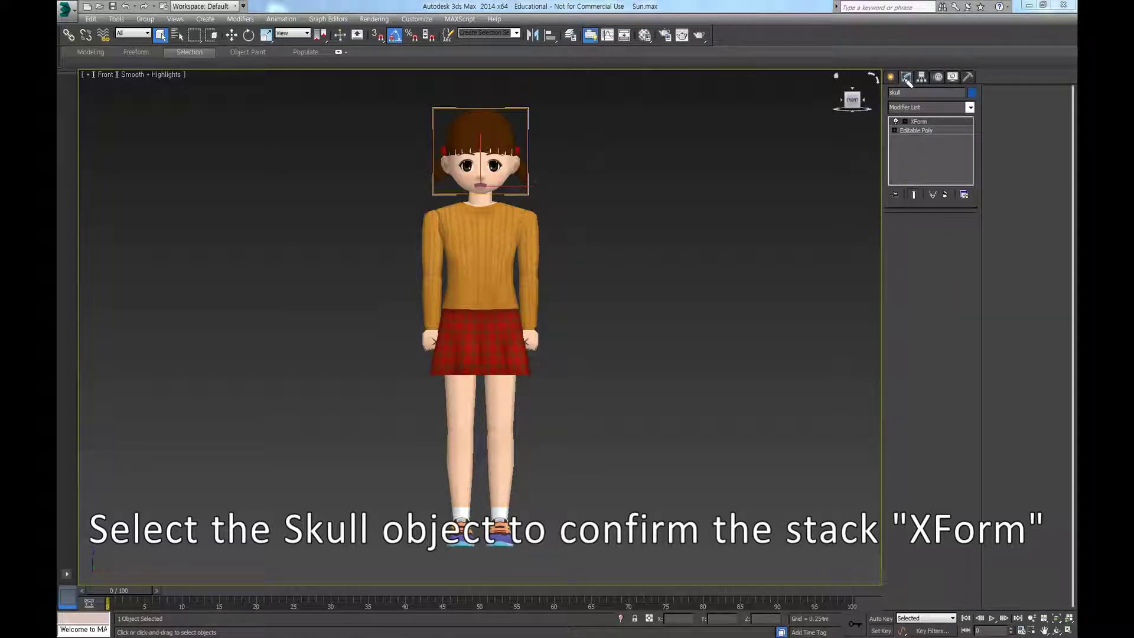
left_click(897, 121)
left_click(919, 121)
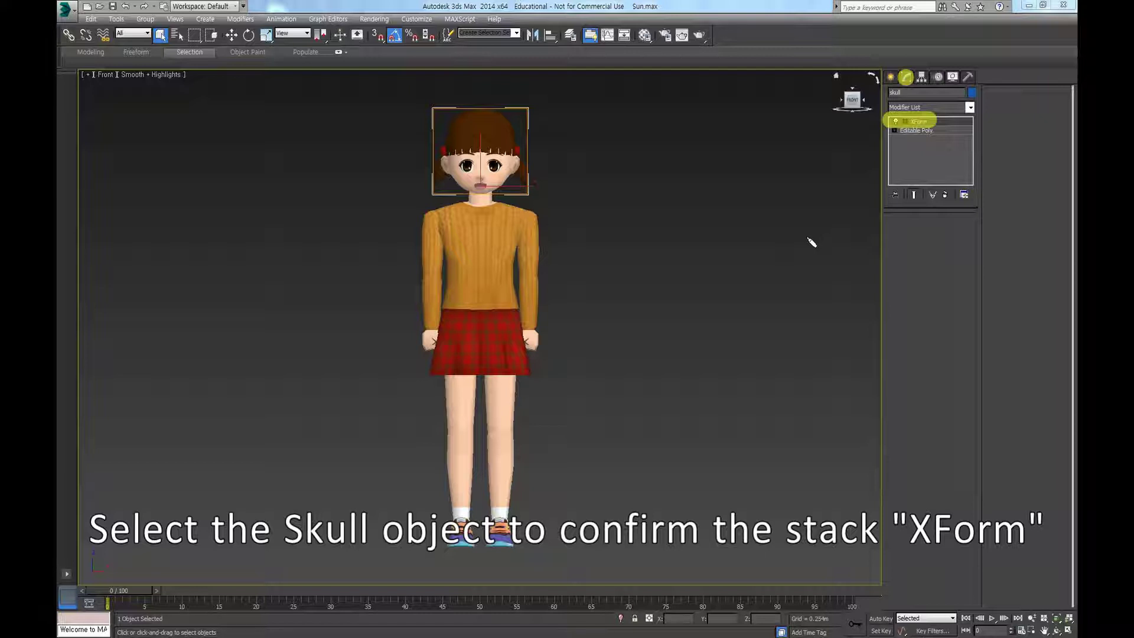
left_click(715, 244)
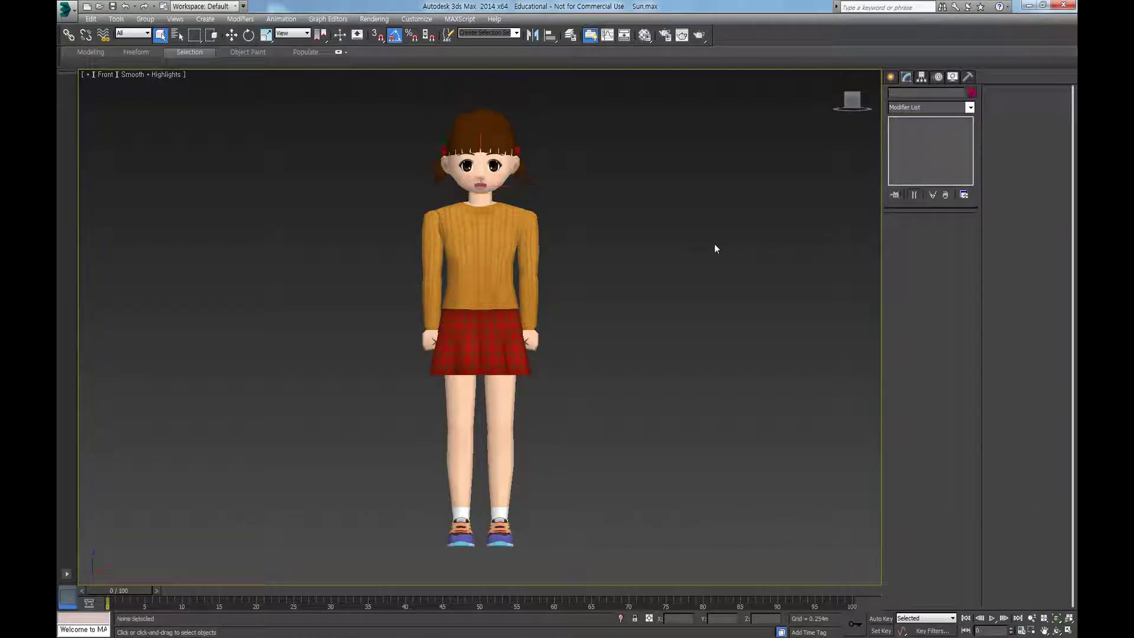
Select all of the character's objects, convert them to Editable Poly and clear the selection.
left_click_drag(371, 94, 482, 251)
left_click_drag(589, 448, 611, 570)
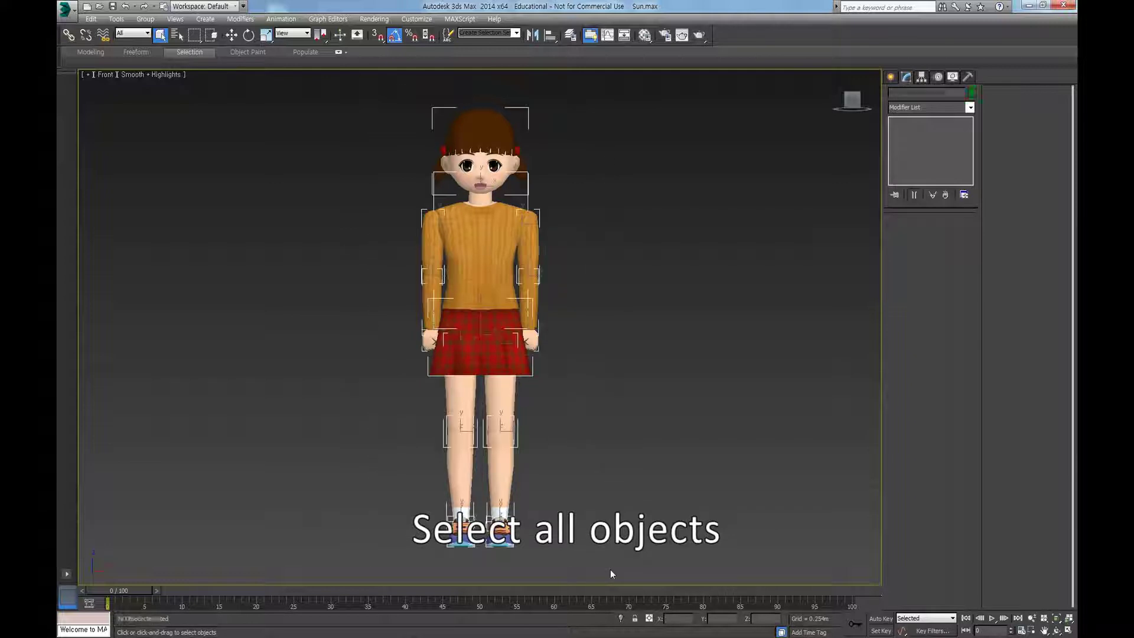
right_click(526, 239)
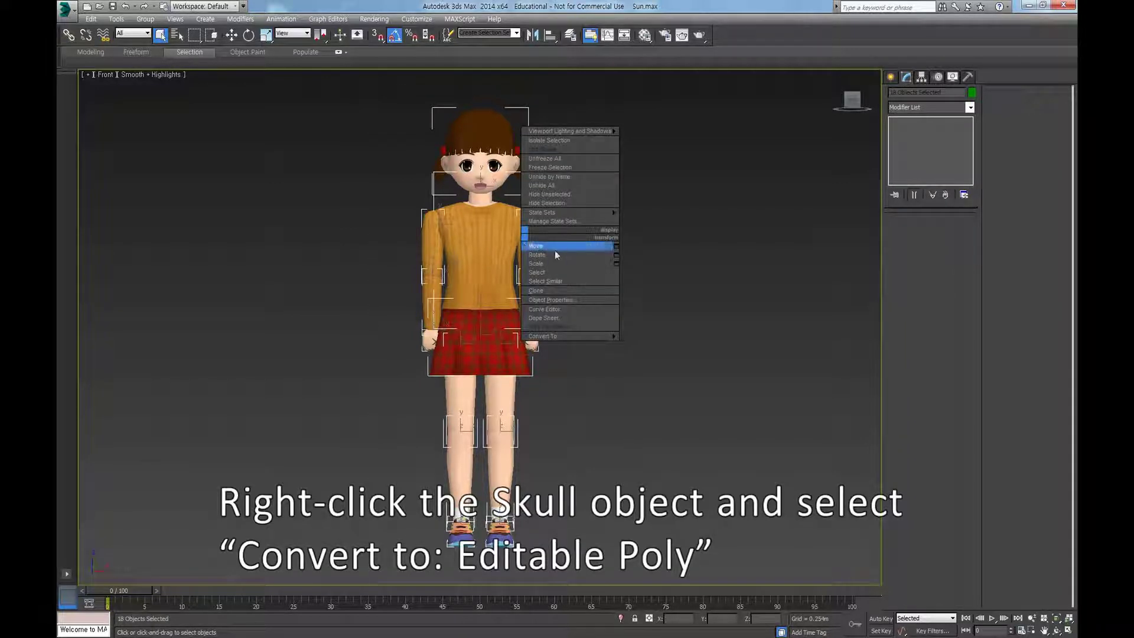
mouse_move(571, 337)
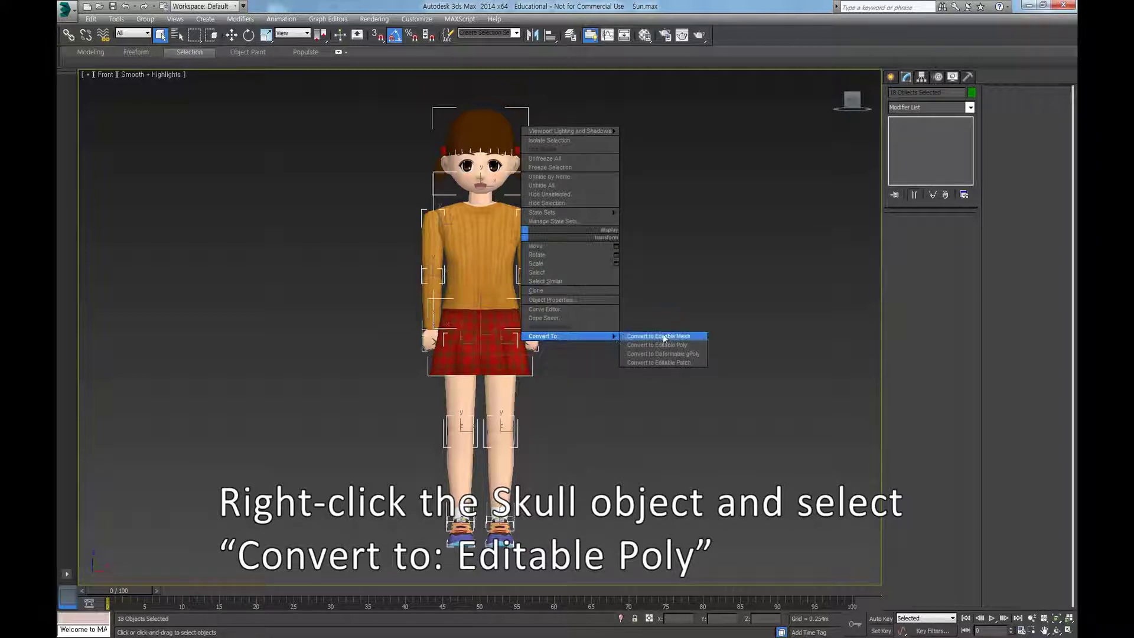
left_click(701, 348)
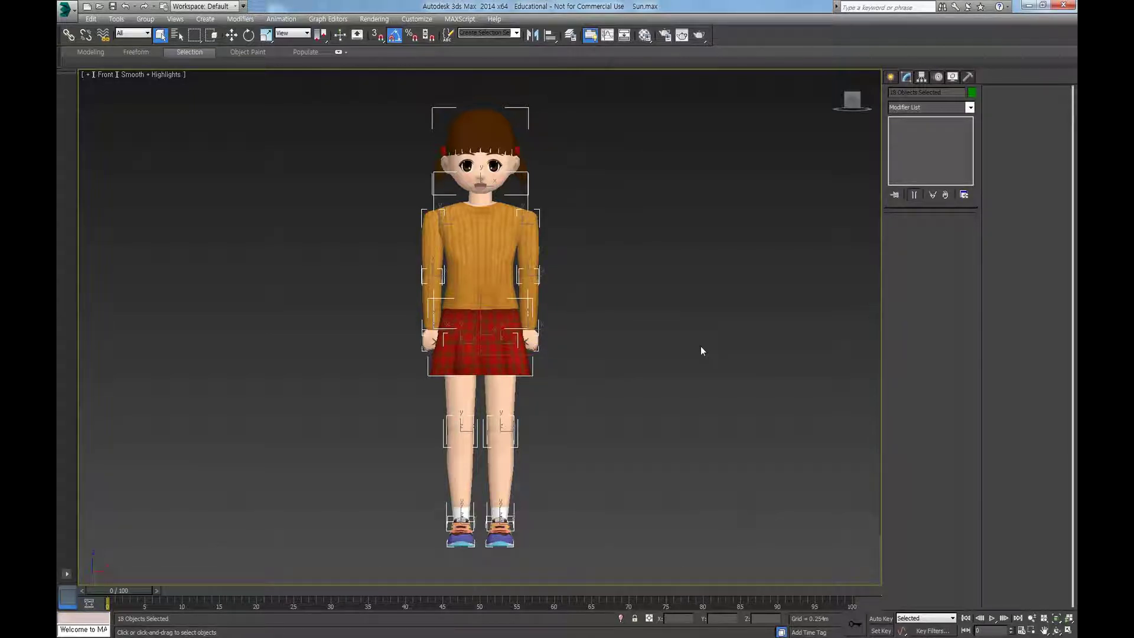
left_click(649, 290)
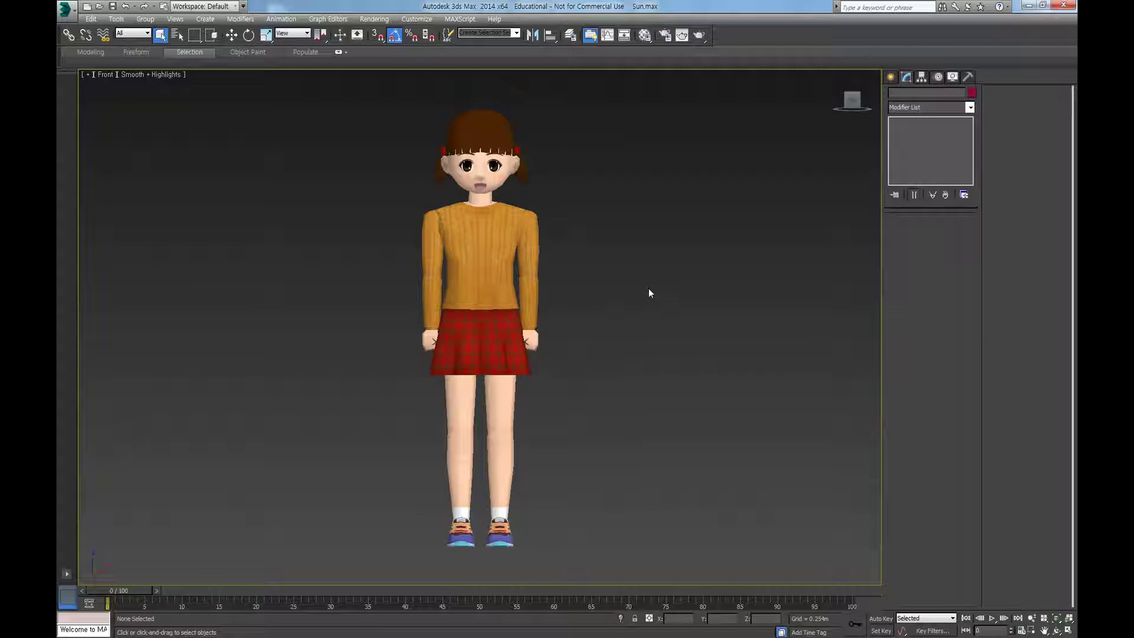
Select the skull again to check whether XForm is gone from its modifier stack, and deselect it.
left_click(534, 159)
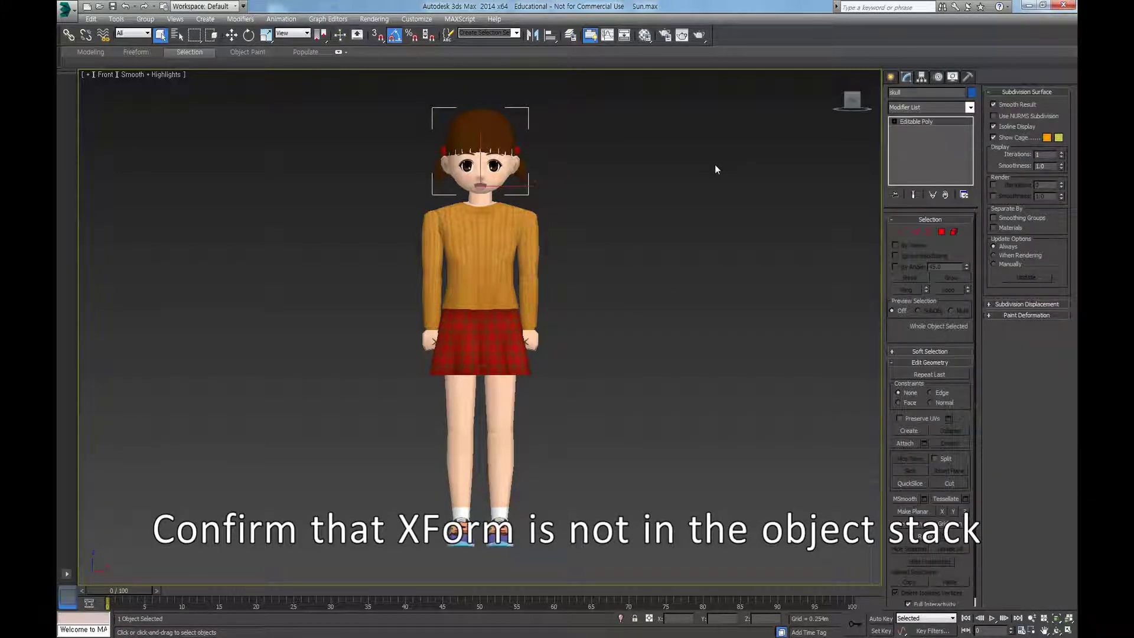
left_click(891, 122)
left_click(761, 259)
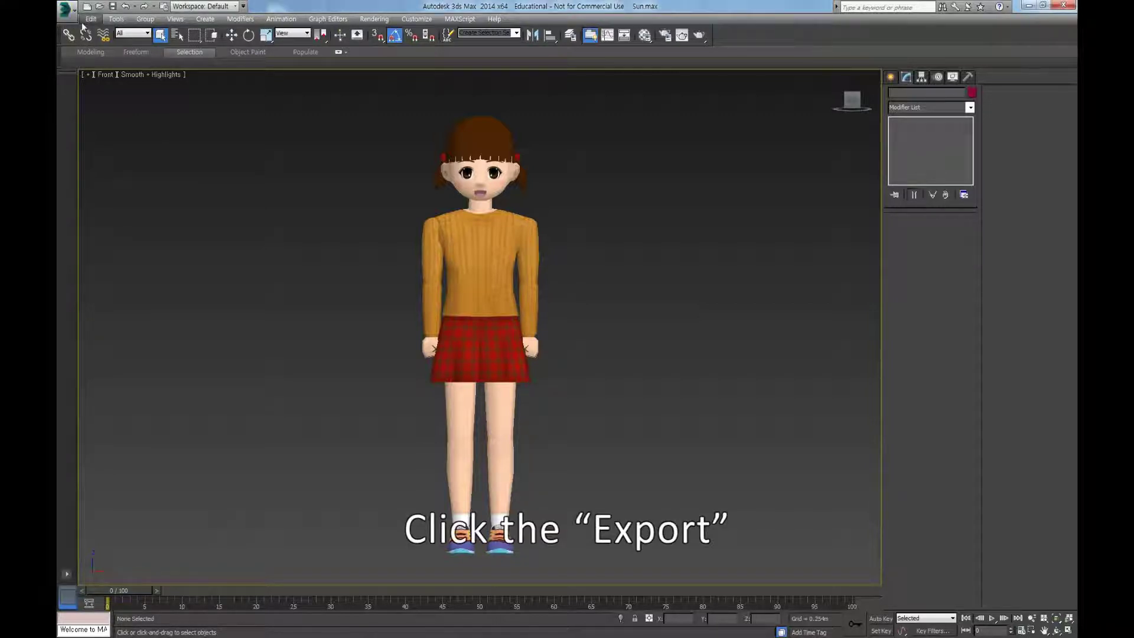
Set up an export of the whole scene to the H-Anim folder as a VRML97 (*.WRL) file named Sun.
left_click(67, 10)
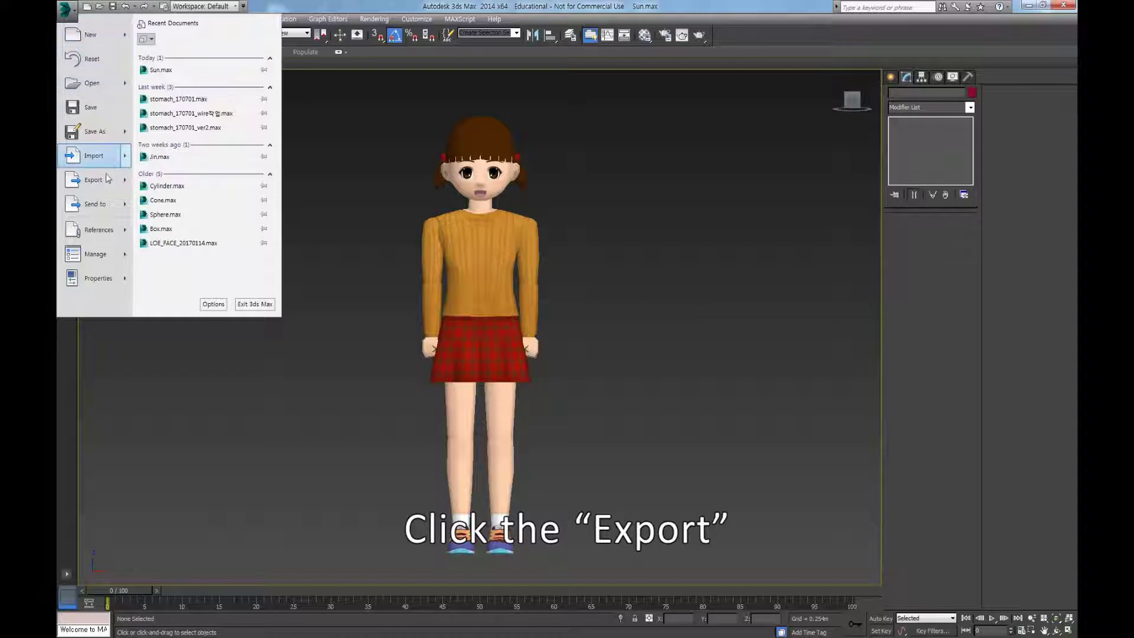
mouse_move(106, 192)
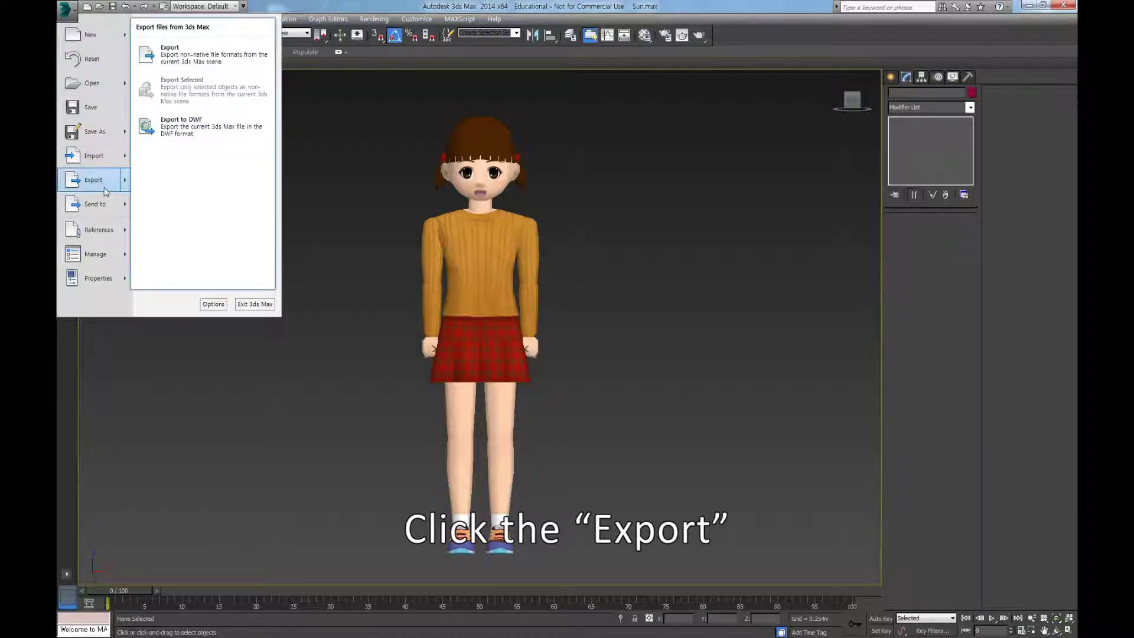
left_click(245, 67)
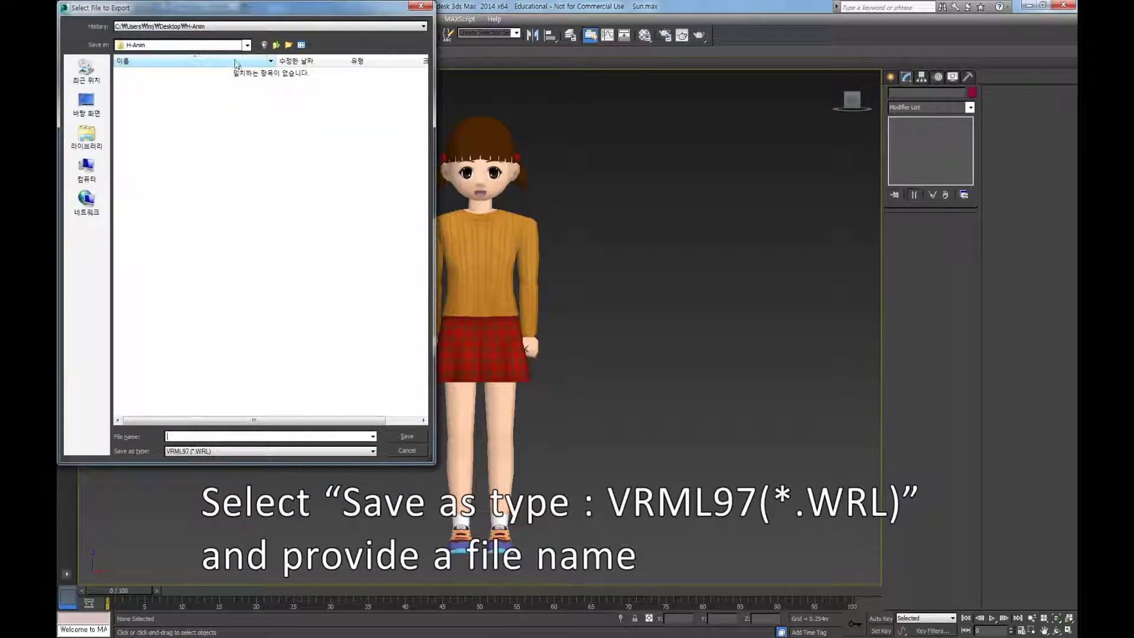
left_click(374, 452)
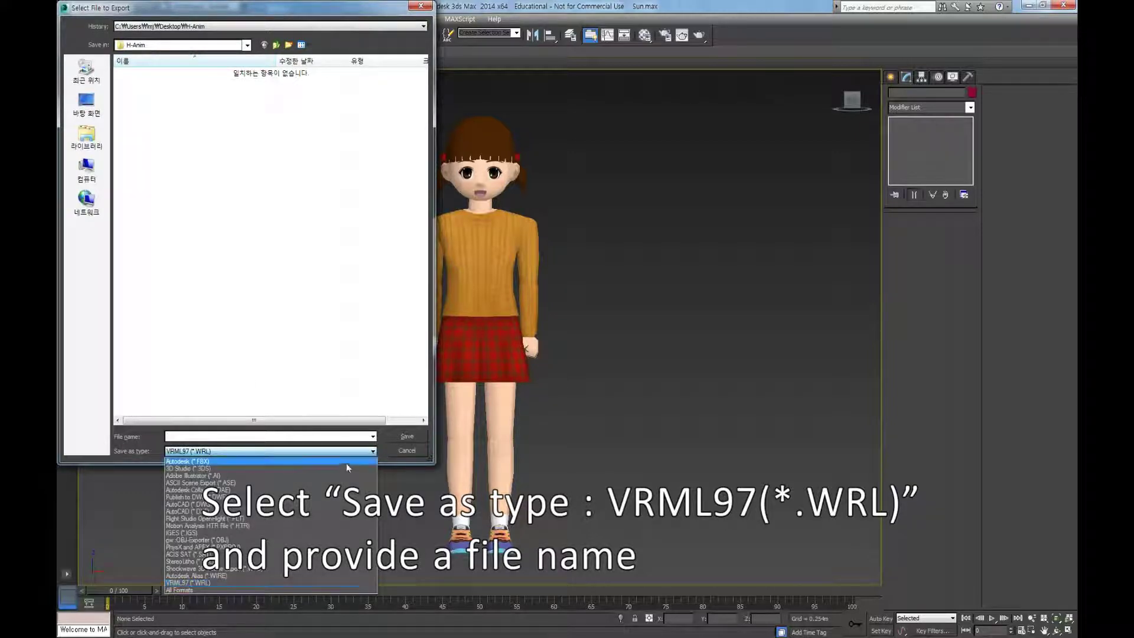
left_click(320, 583)
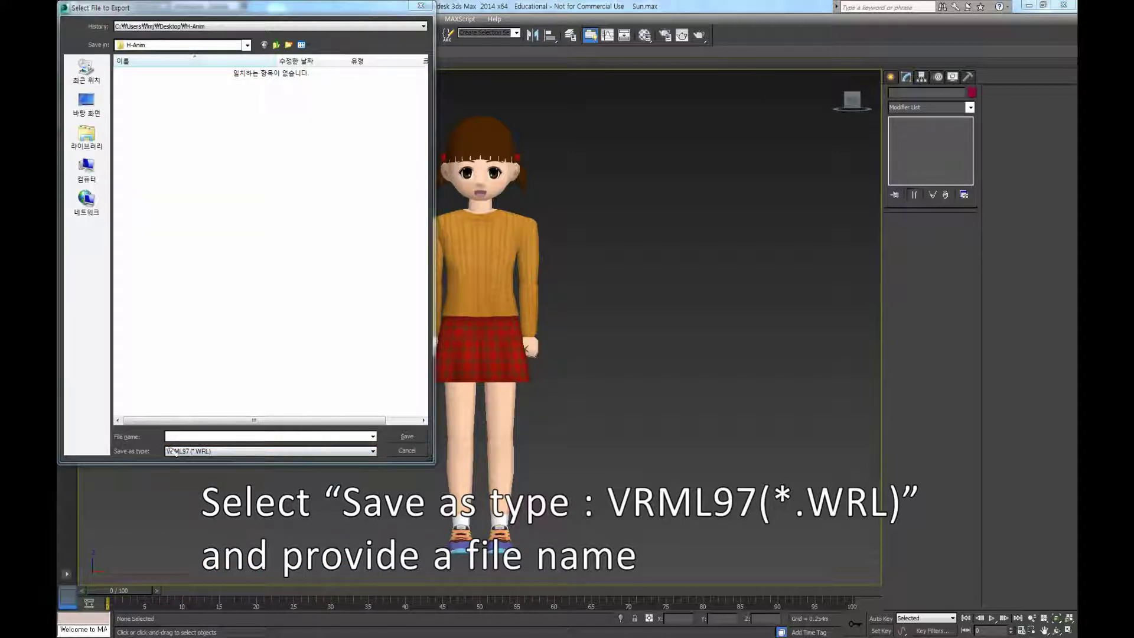
mouse_move(174, 455)
left_mouse_down()
mouse_move(164, 451)
mouse_move(217, 460)
left_mouse_up()
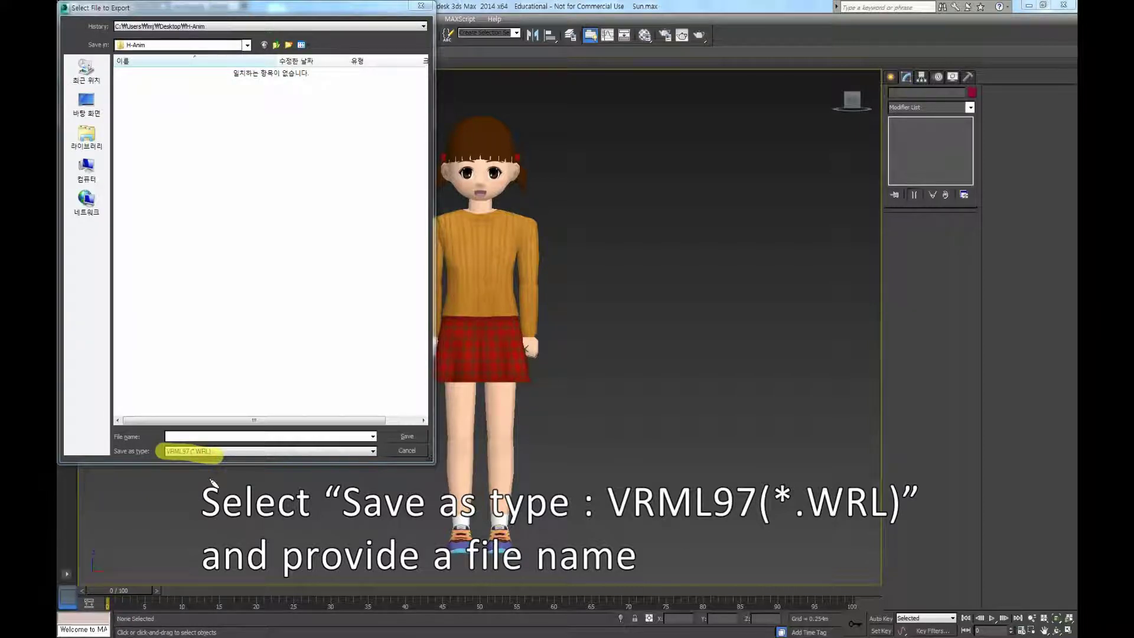
key("Escape")
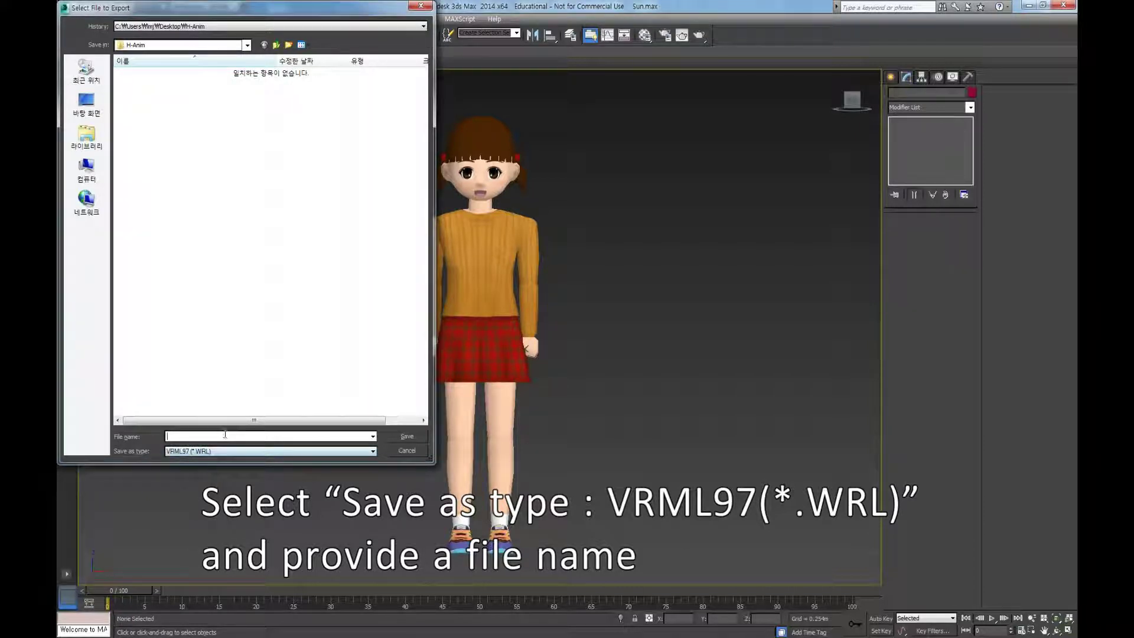
type("s")
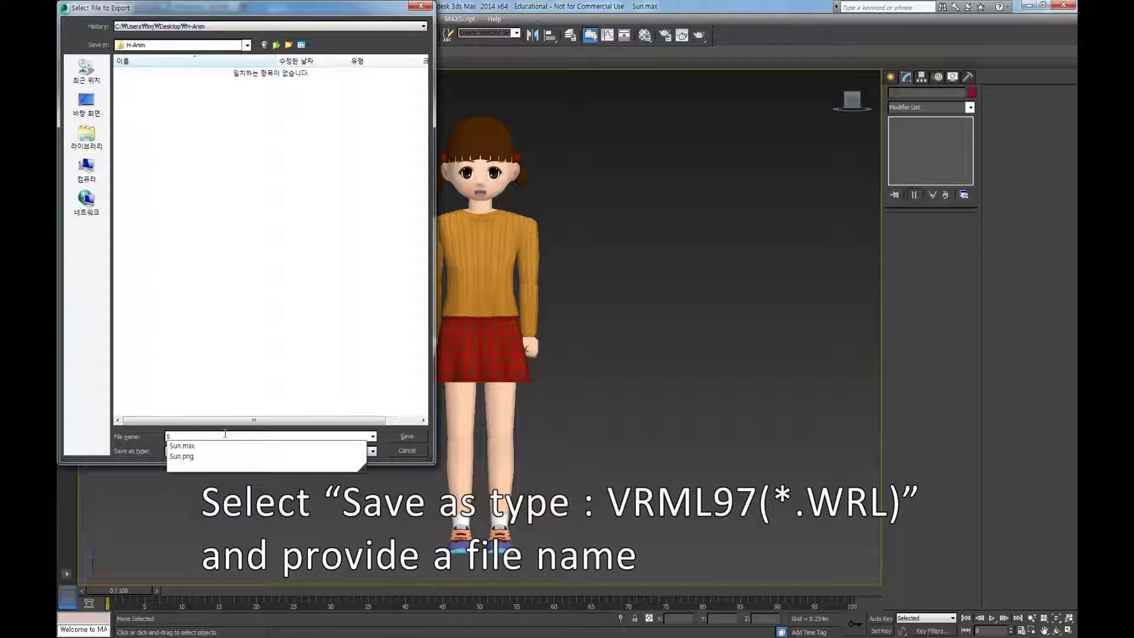
type("un")
left_click(383, 438)
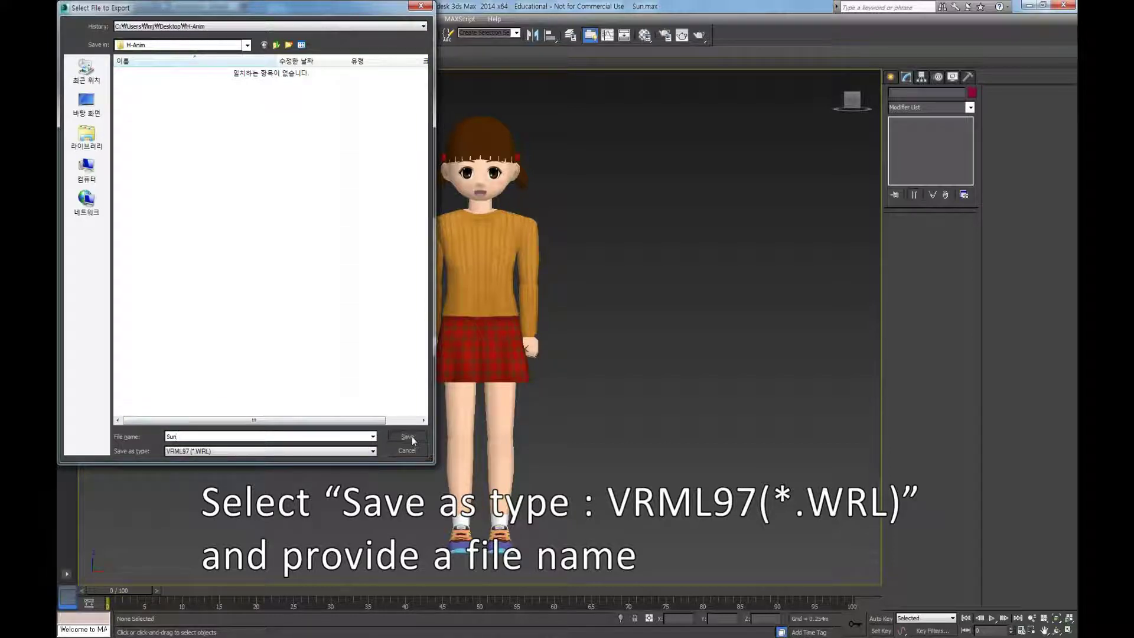
left_click(413, 438)
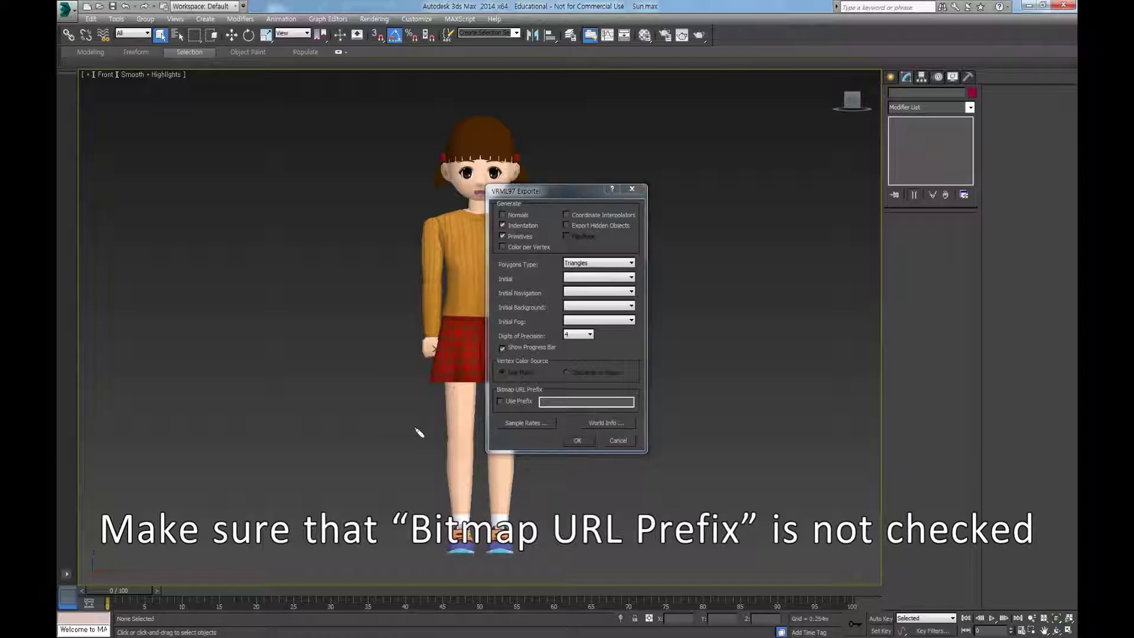
Check that Use Prefix for the bitmap URL is off and run the VRML97 export with the other options as they are.
left_click(501, 402)
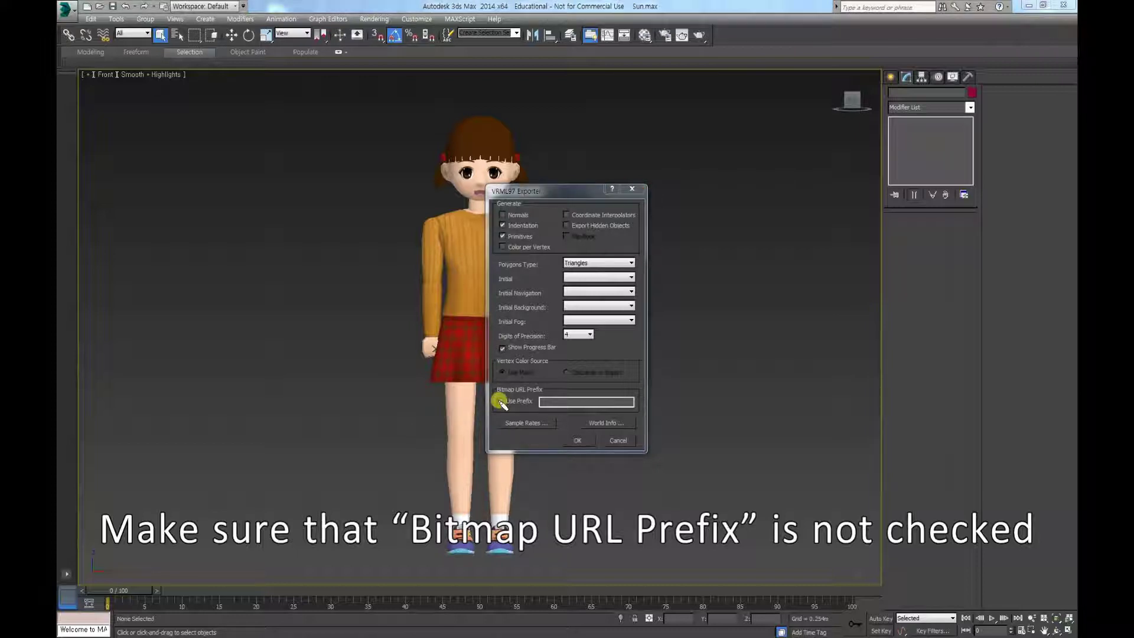
left_click_drag(501, 403, 637, 405)
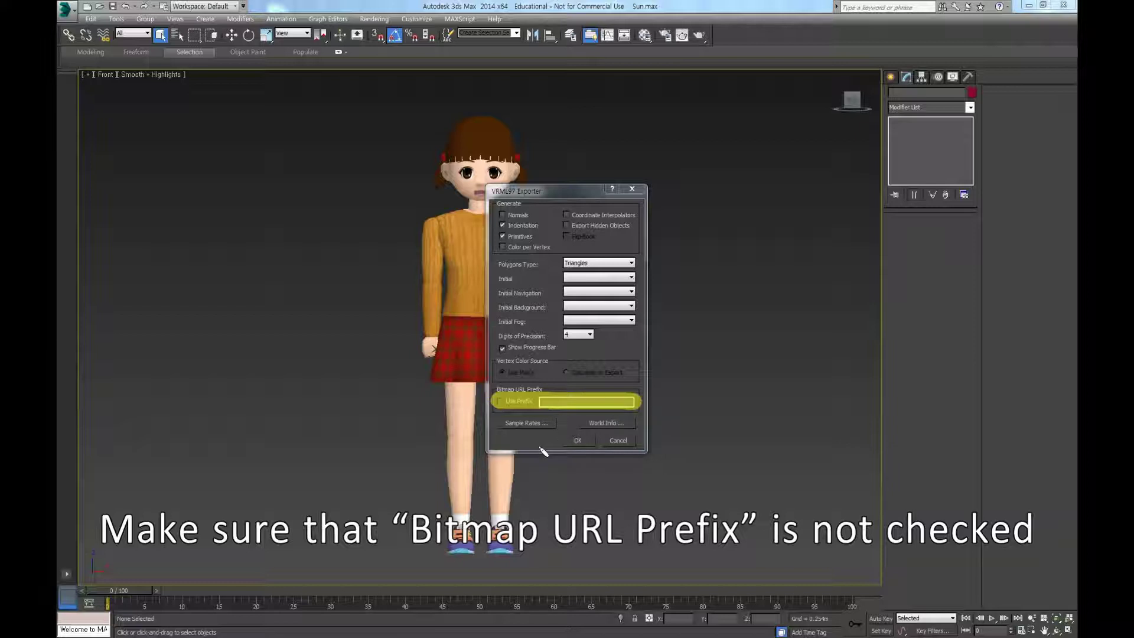
key("Escape")
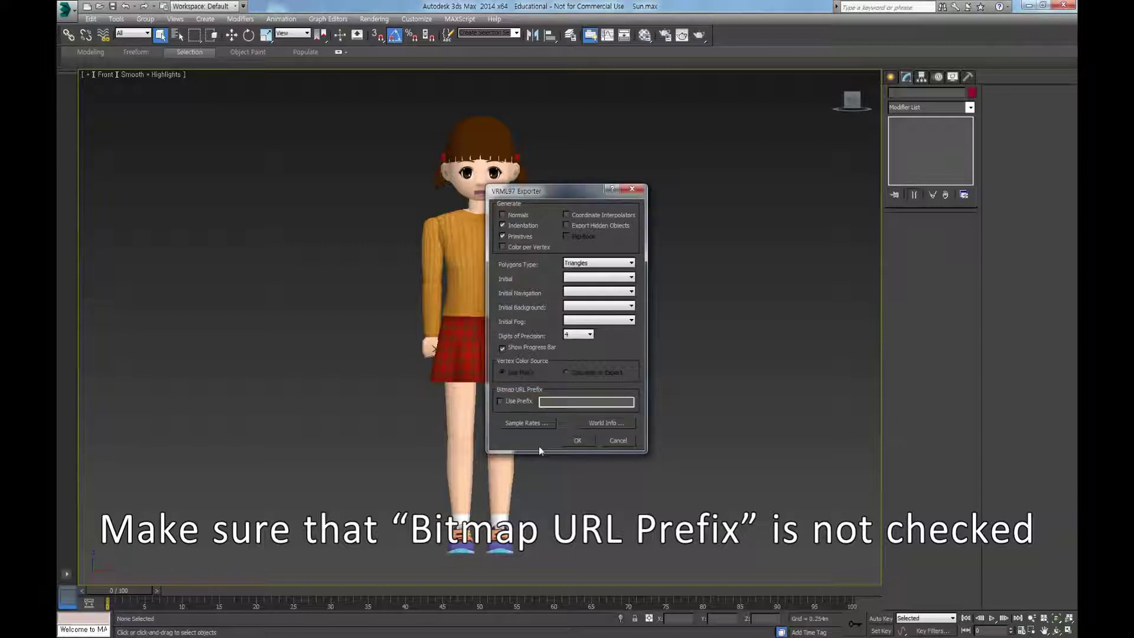
left_click(579, 440)
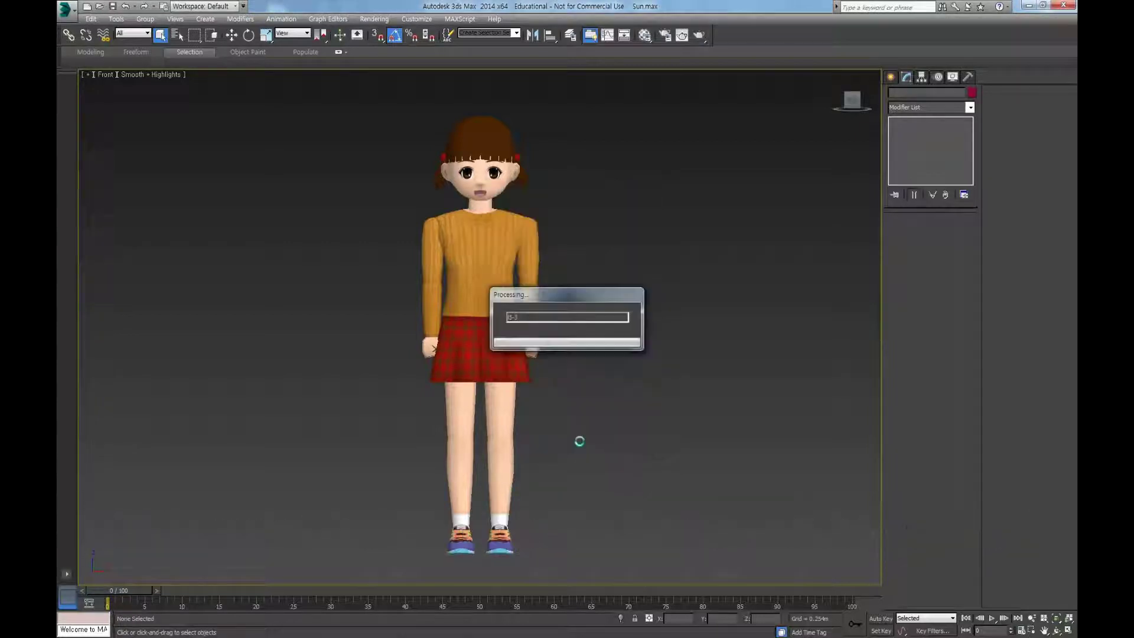